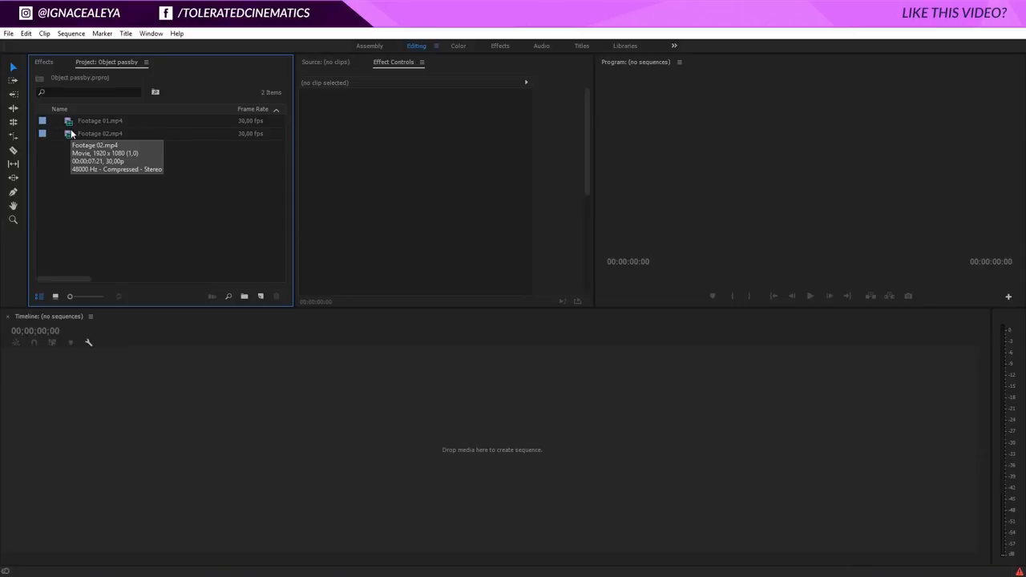
# Preview Footage 01.mp4 and Footage 02.mp4, skimming through each clip's content.
pyautogui.click(70, 121)
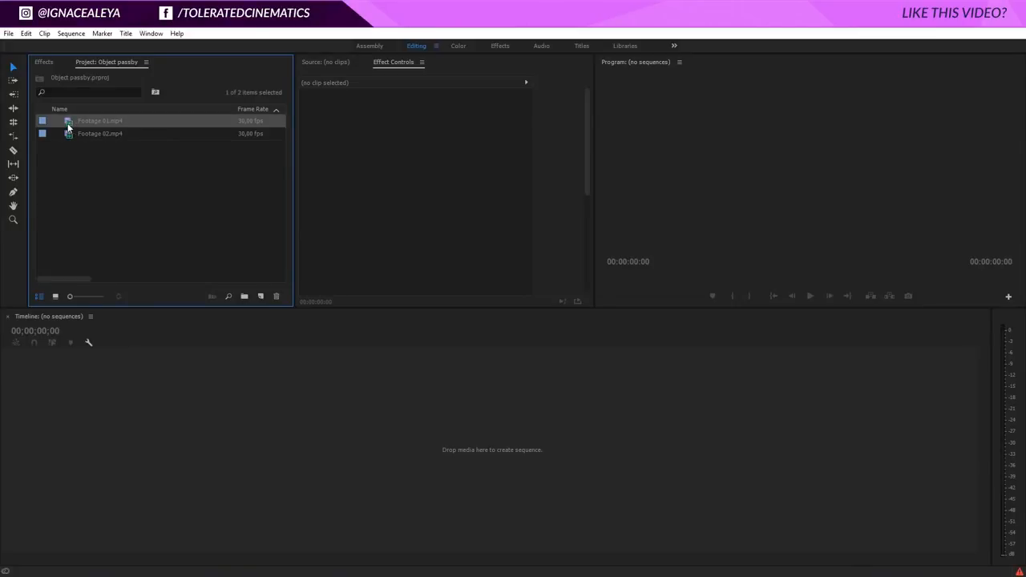
pyautogui.doubleClick(70, 121)
pyautogui.moveTo(307, 278); pyautogui.dragTo(481, 281)
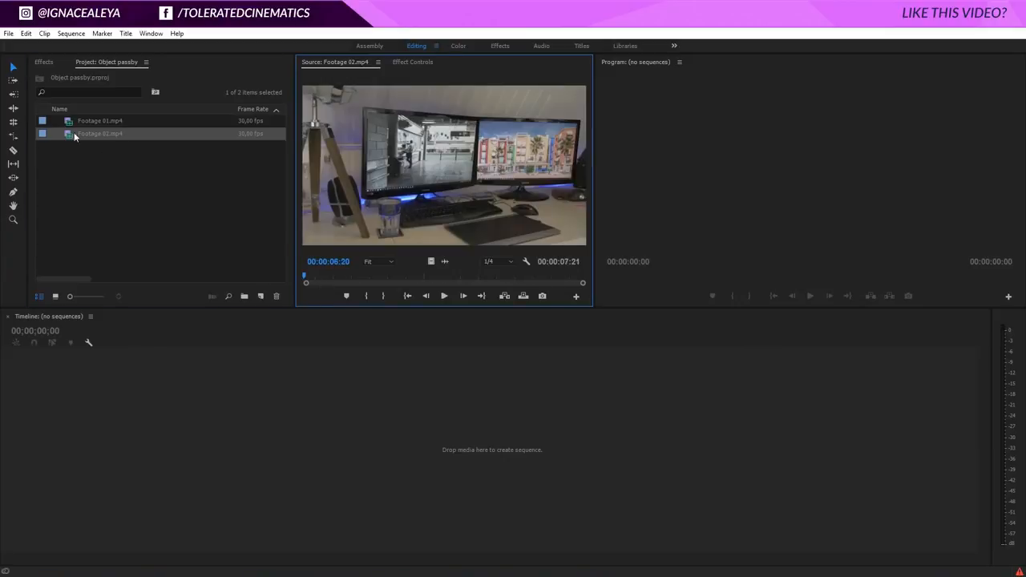
pyautogui.click(66, 122)
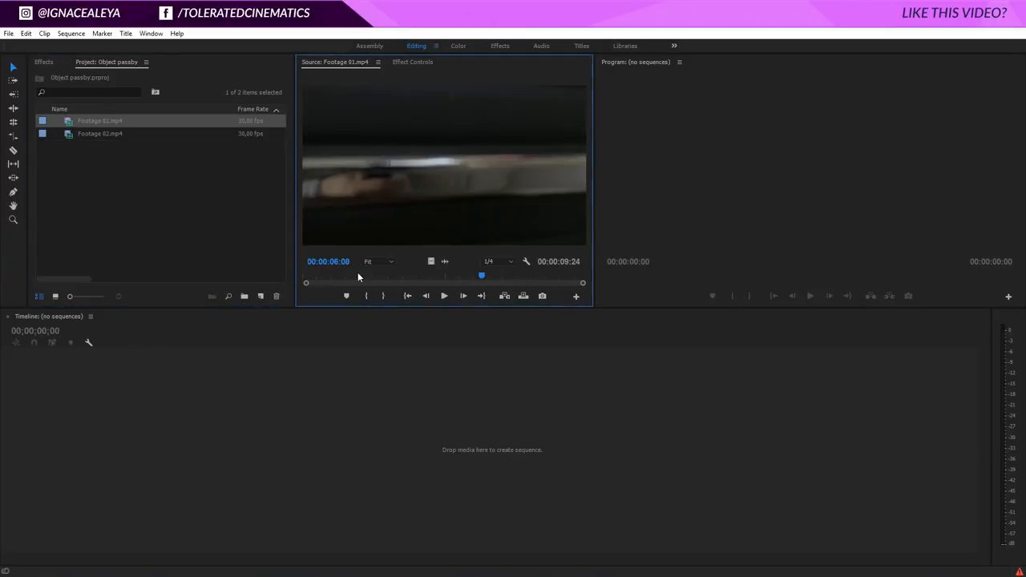
pyautogui.moveTo(357, 276); pyautogui.dragTo(563, 284)
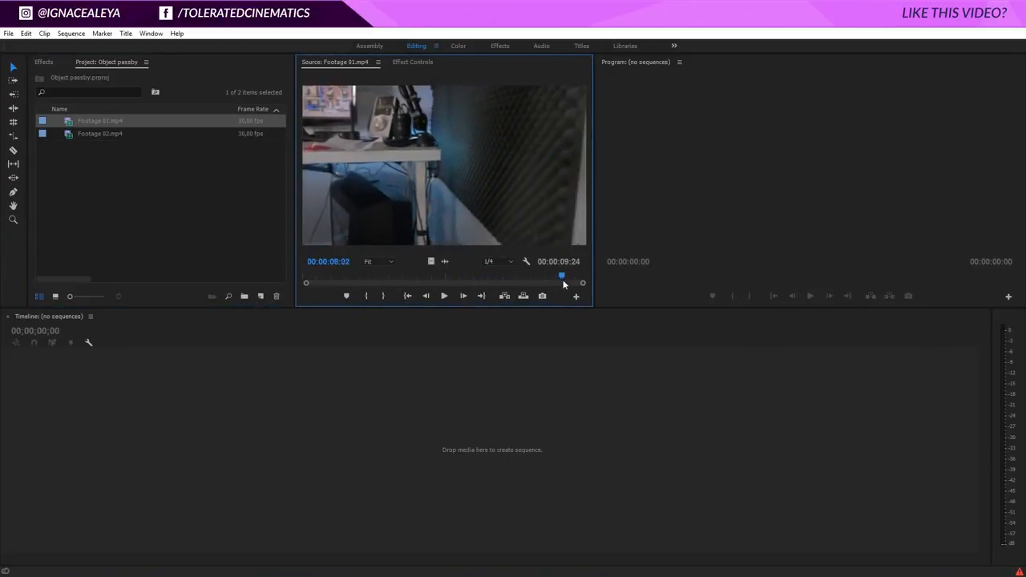
pyautogui.doubleClick(72, 134)
pyautogui.moveTo(330, 277); pyautogui.dragTo(583, 321)
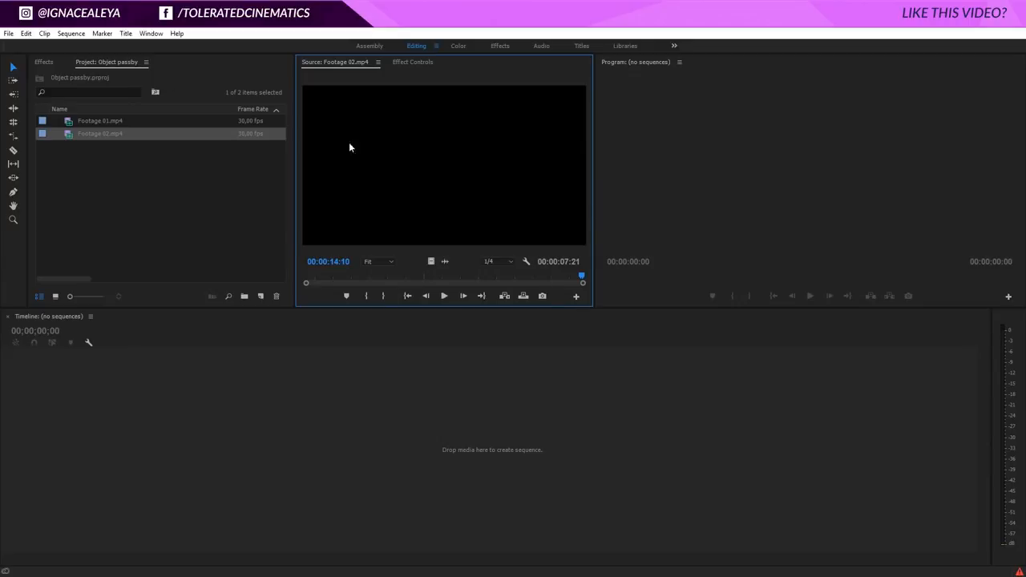
# Create a new sequence from both clips, with Footage 01.mp4 followed by Footage 02.mp4.
pyautogui.click(68, 122)
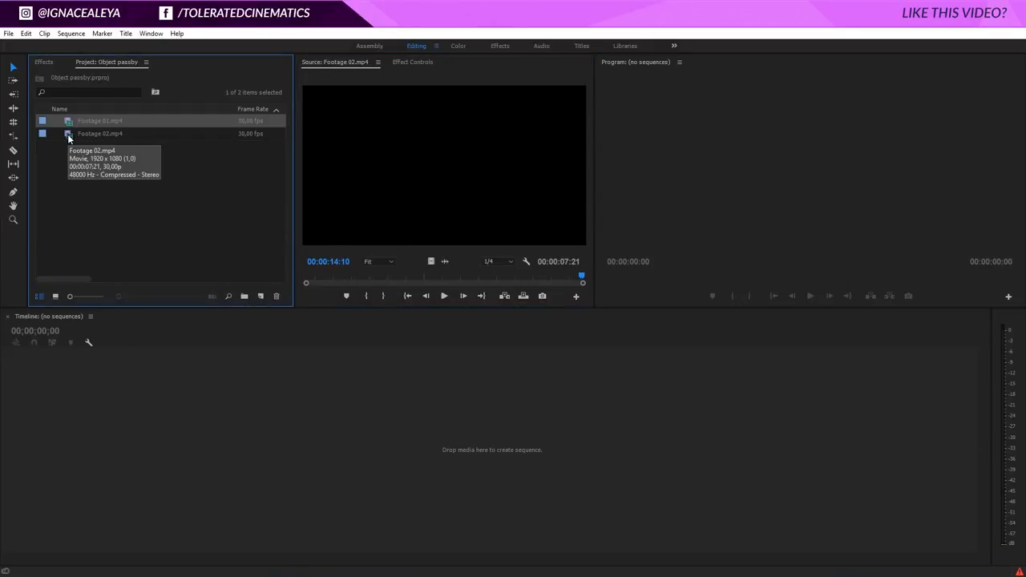
pyautogui.keyDown('shift'); pyautogui.click(68, 134); pyautogui.keyUp('shift')
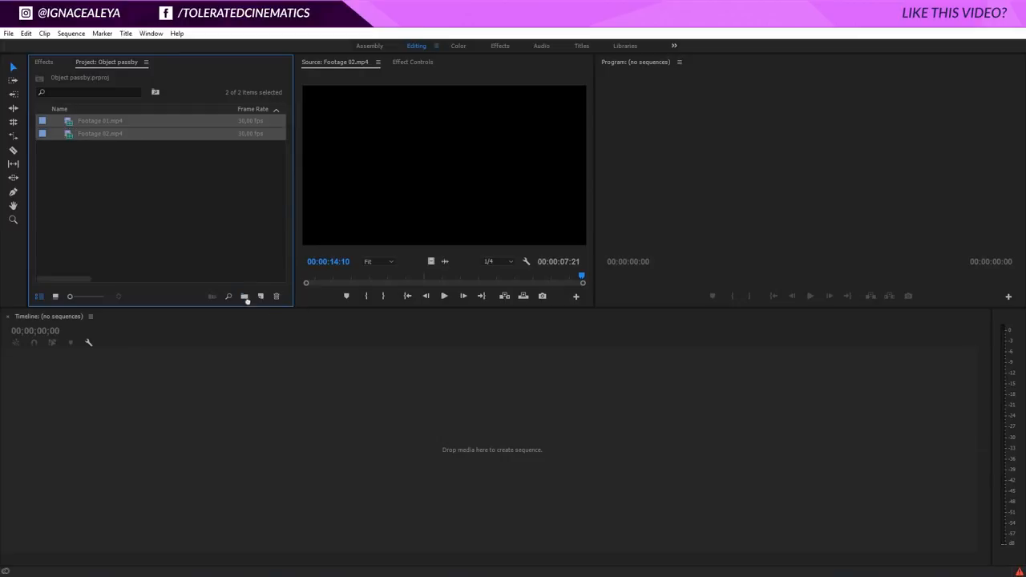
pyautogui.moveTo(263, 296); pyautogui.dragTo(262, 295)
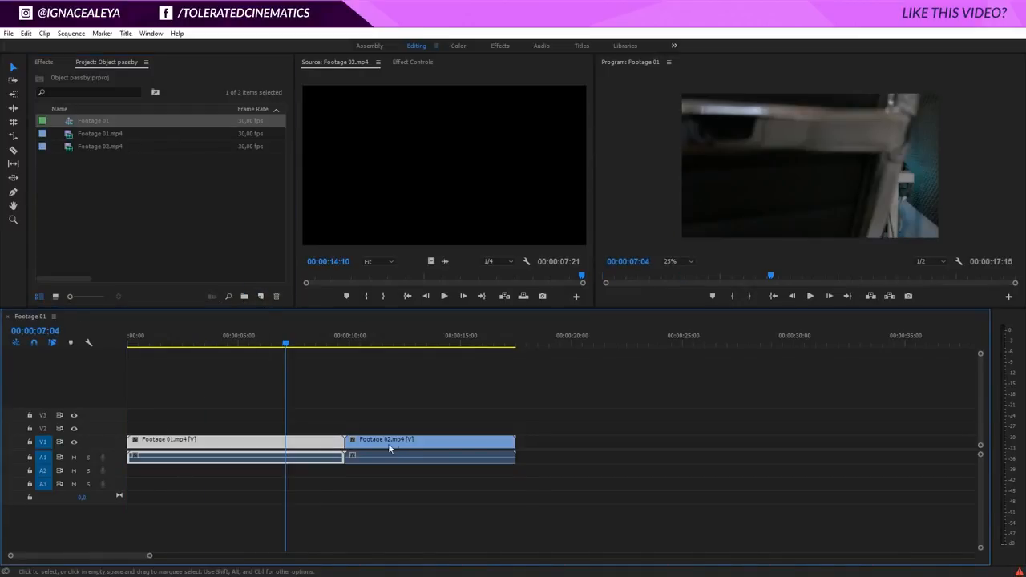
pyautogui.click(388, 443)
pyautogui.click(305, 442)
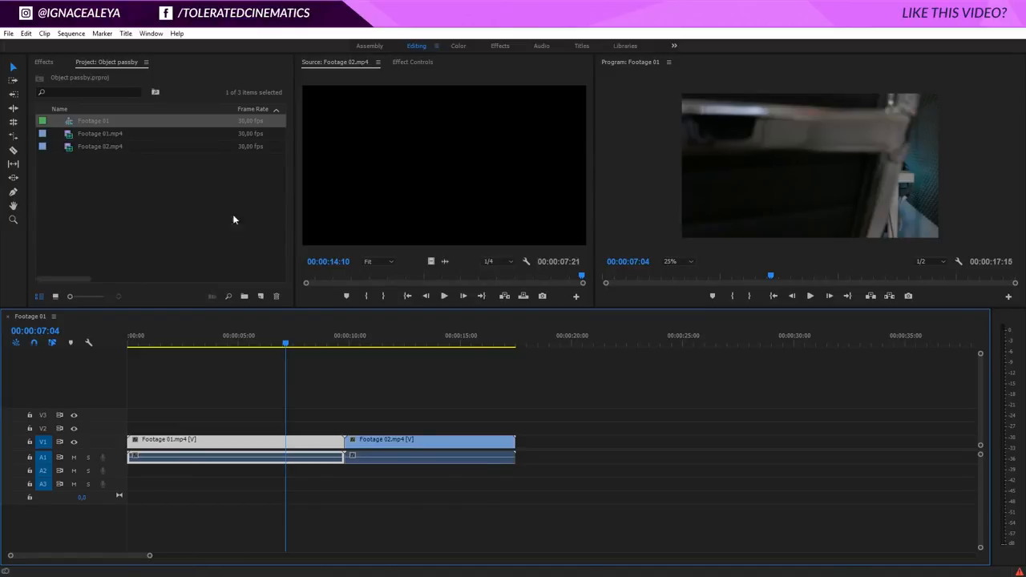
# Place Footage 01.mp4 on video track V2 and start Footage 02.mp4 on V1 at 00:00:06:21, just before the object's edge passes through frame.
pyautogui.click(673, 261)
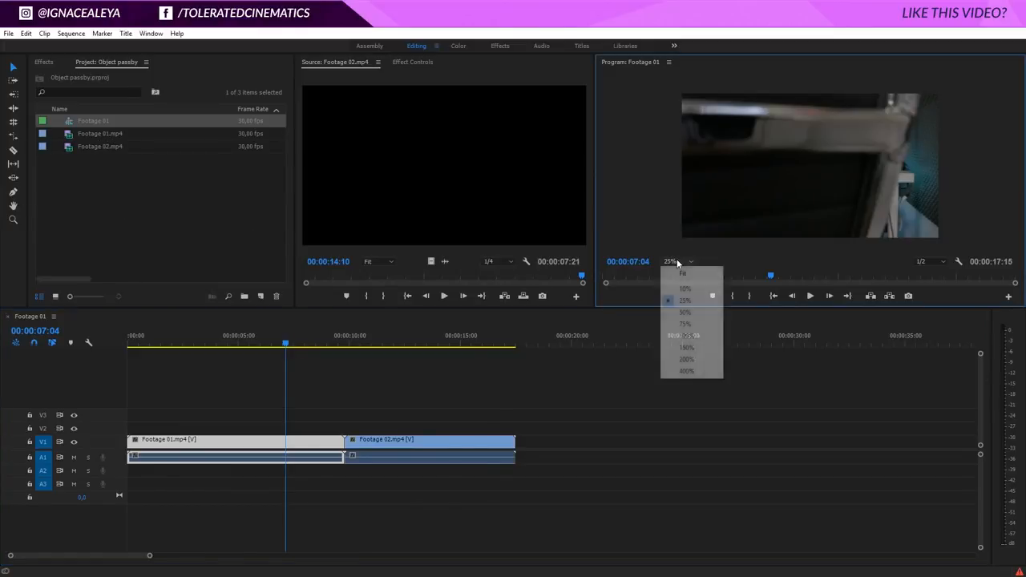
pyautogui.click(682, 273)
pyautogui.click(285, 345)
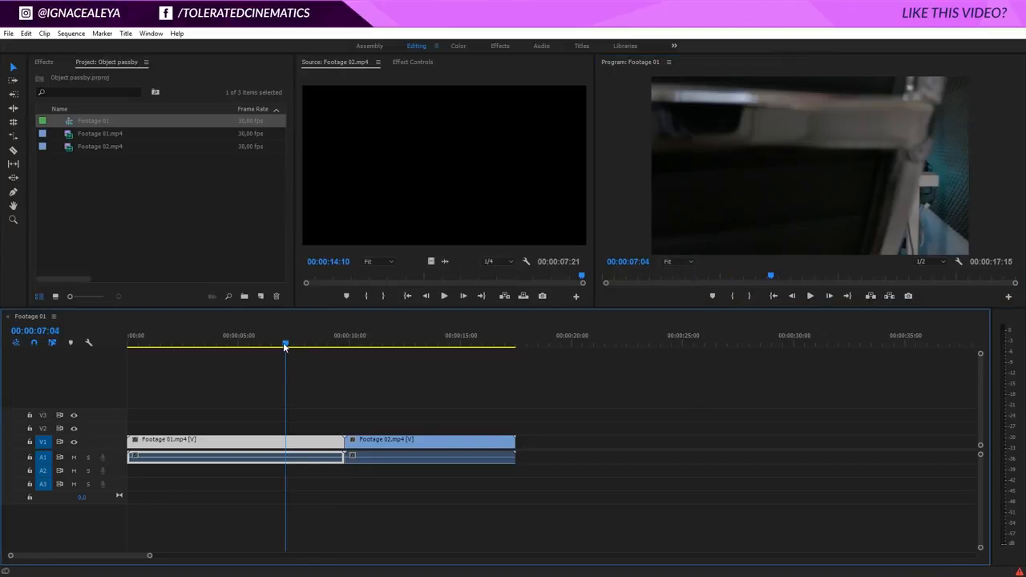
pyautogui.moveTo(285, 346); pyautogui.dragTo(278, 345)
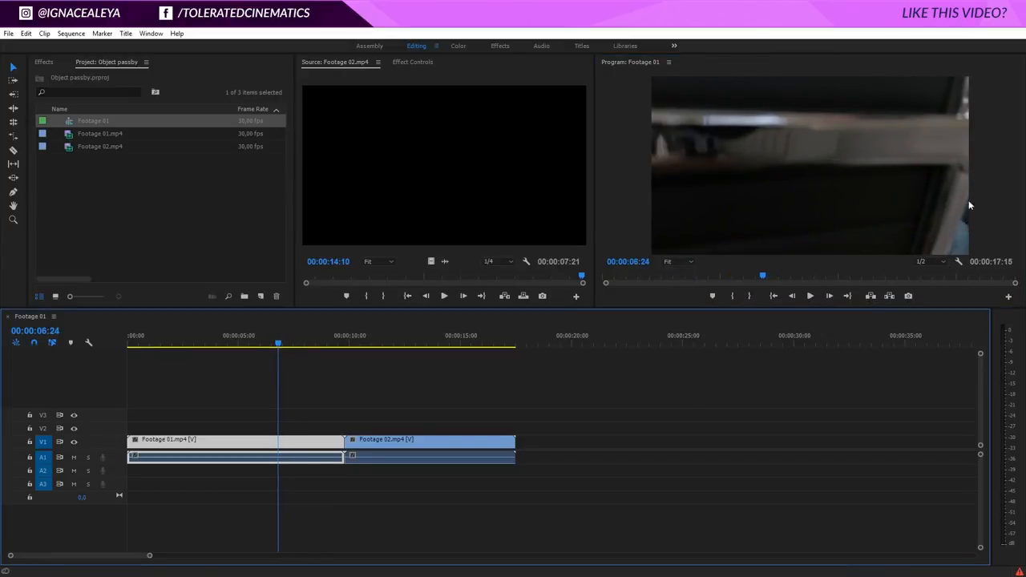
pyautogui.click(272, 346)
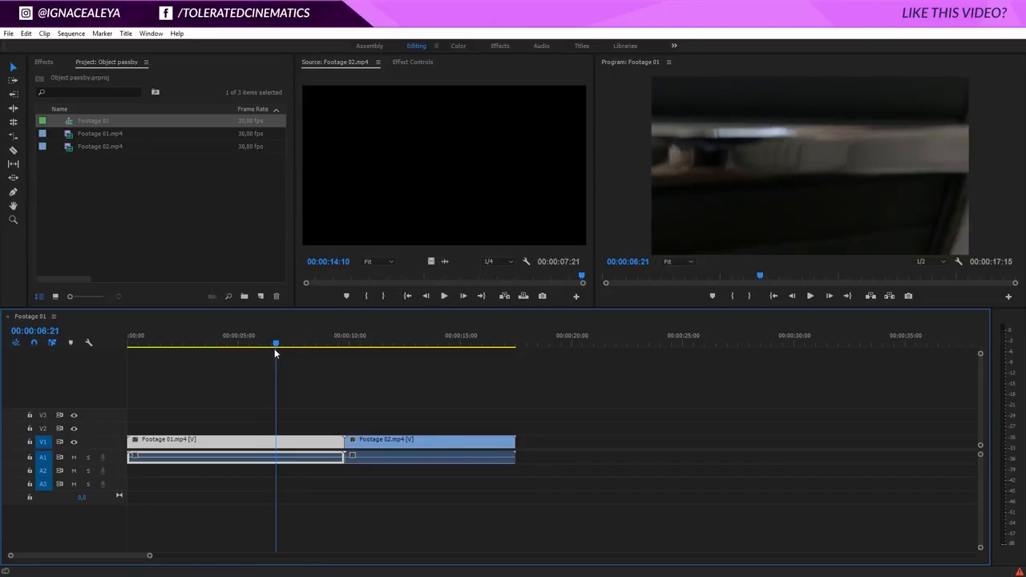
pyautogui.click(276, 346)
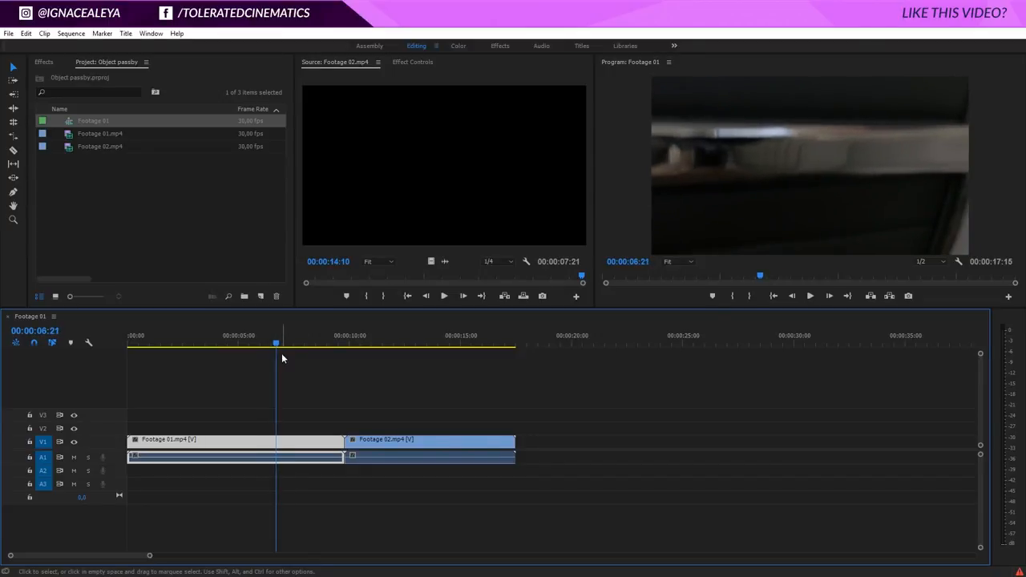
pyautogui.press('Left')
pyautogui.moveTo(299, 442)
pyautogui.mouseDown()
pyautogui.moveTo(309, 427)
pyautogui.moveTo(367, 447)
pyautogui.moveTo(301, 452)
pyautogui.mouseUp()
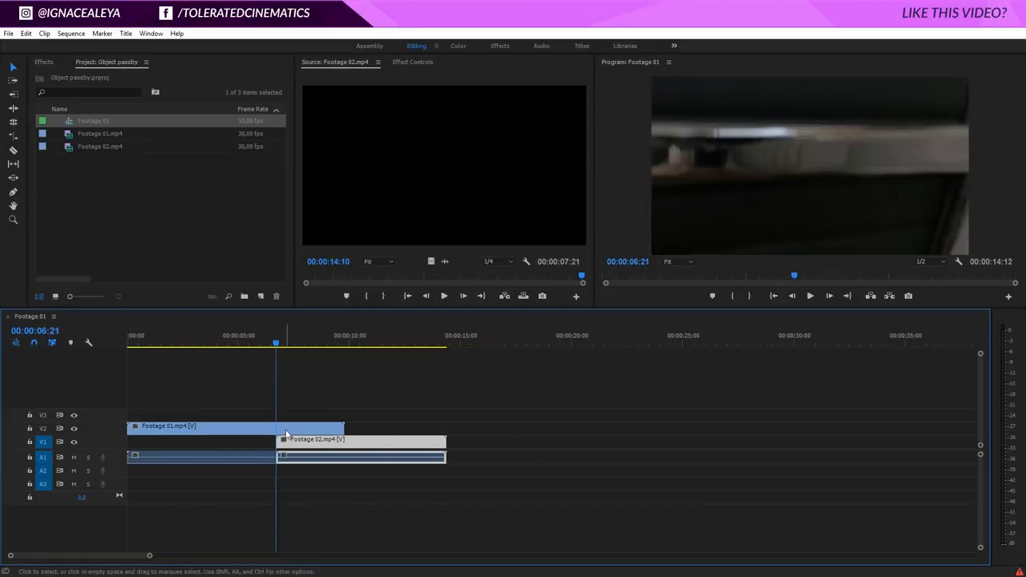
# Show the effect controls of Footage 01.mp4, set the program preview zoom to 25%, and enlarge the preview area.
pyautogui.click(286, 432)
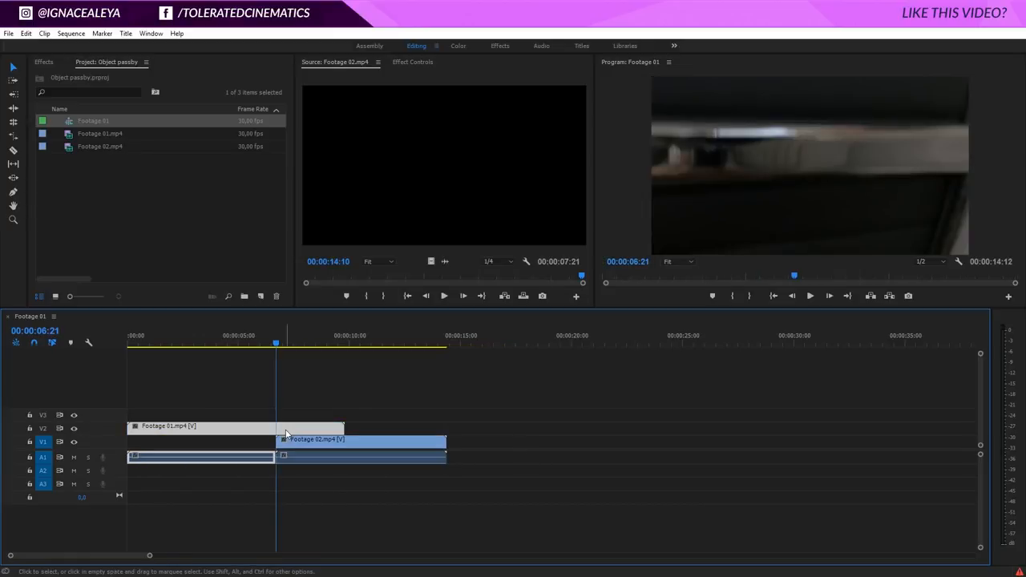
pyautogui.click(413, 63)
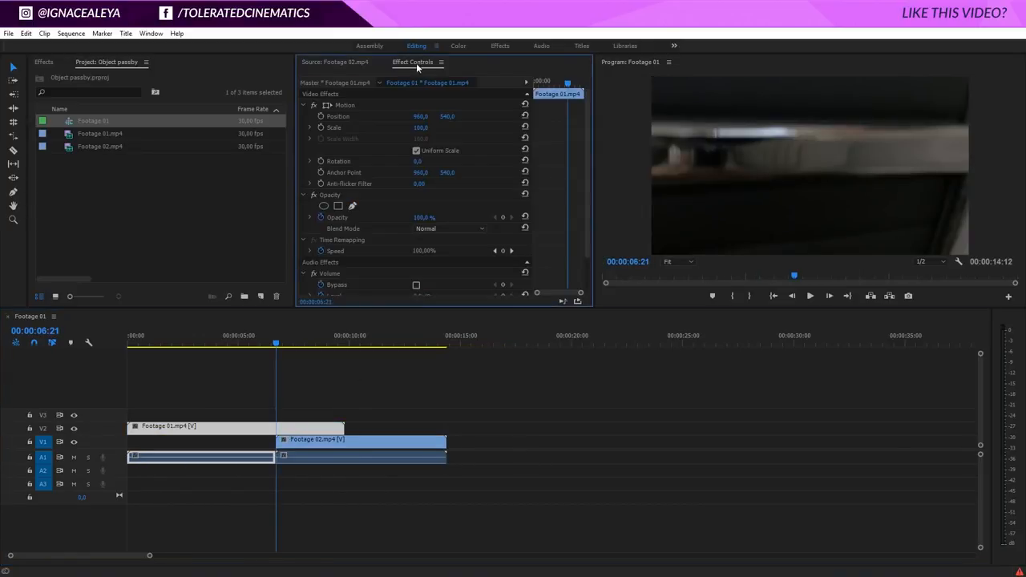
pyautogui.click(335, 195)
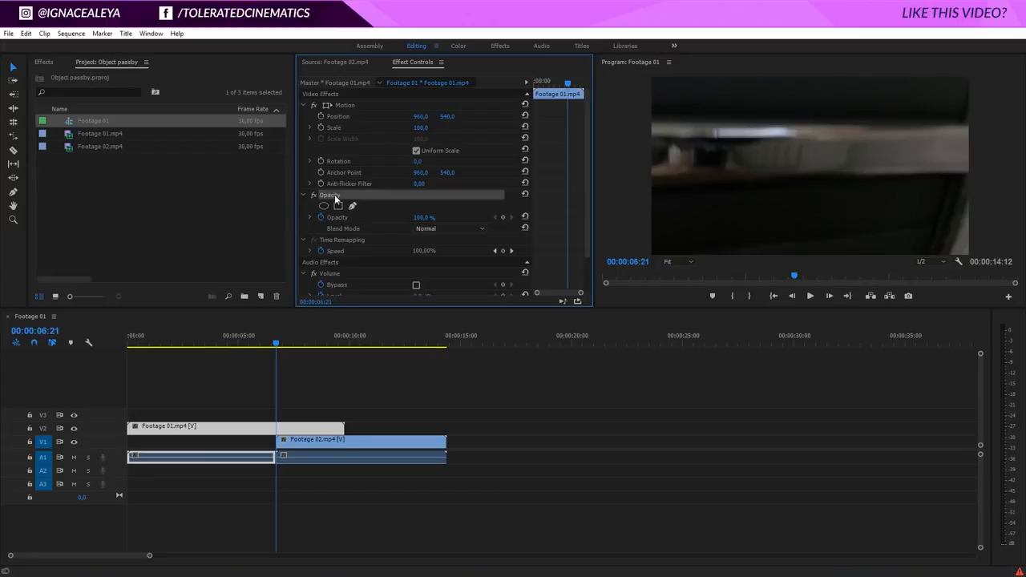
pyautogui.click(668, 261)
pyautogui.click(685, 301)
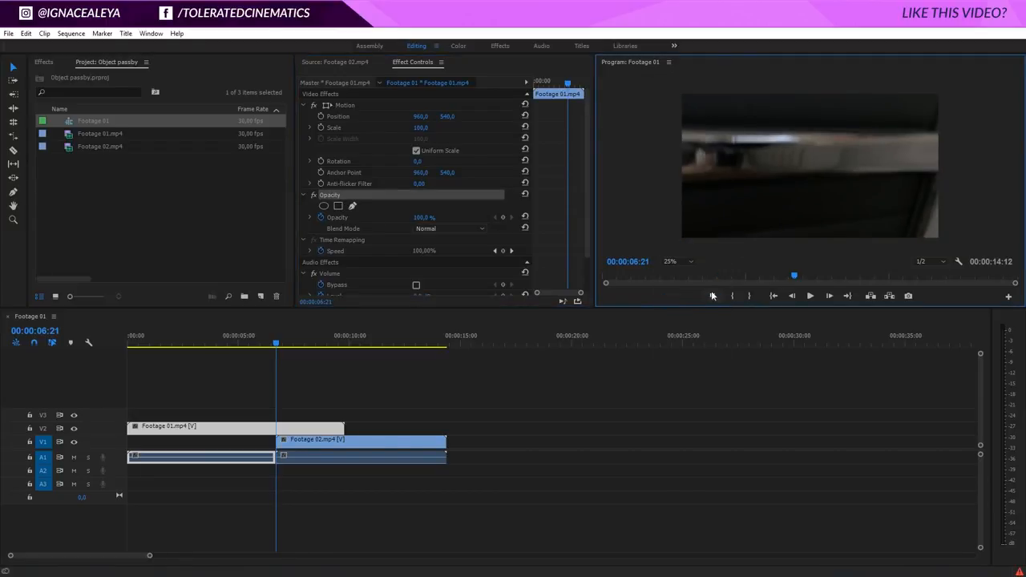
pyautogui.moveTo(700, 309); pyautogui.dragTo(689, 350)
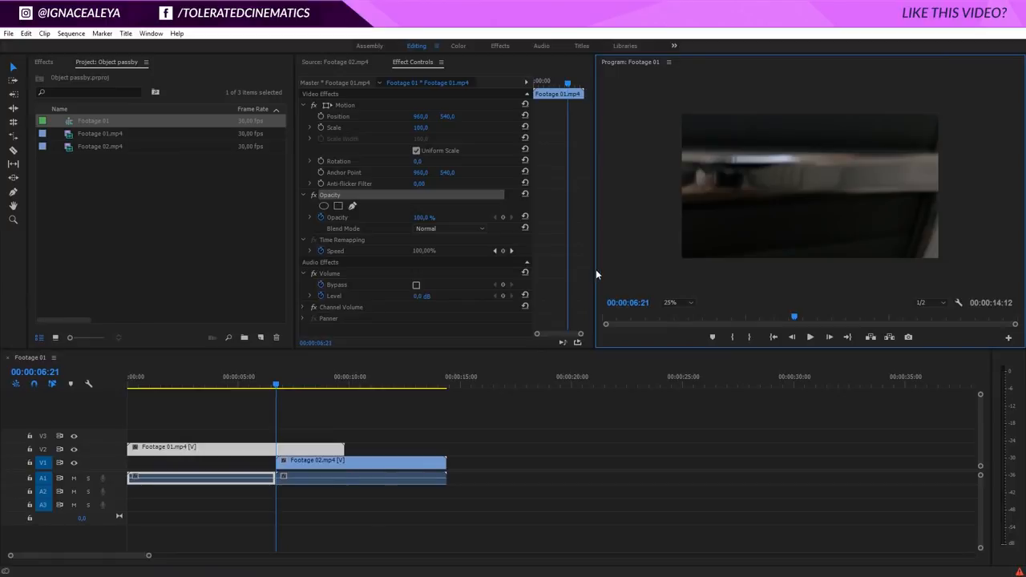
# At 00:00:06:22, draw a free-form opacity mask on Footage 01.mp4 around the whole frame, cutting the lower-right corner along the object's edge.
pyautogui.click(287, 452)
pyautogui.press('Right')
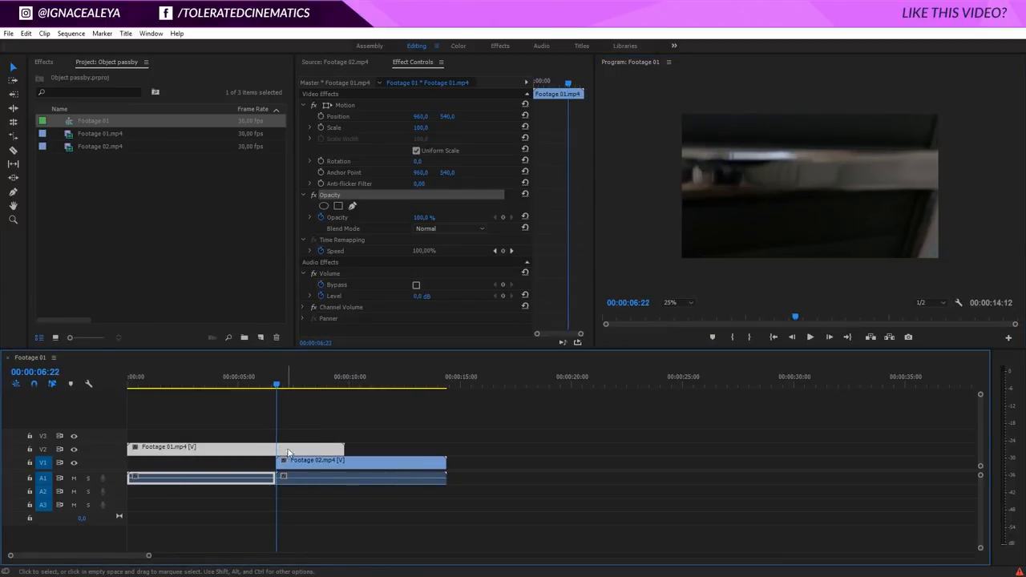
pyautogui.click(353, 207)
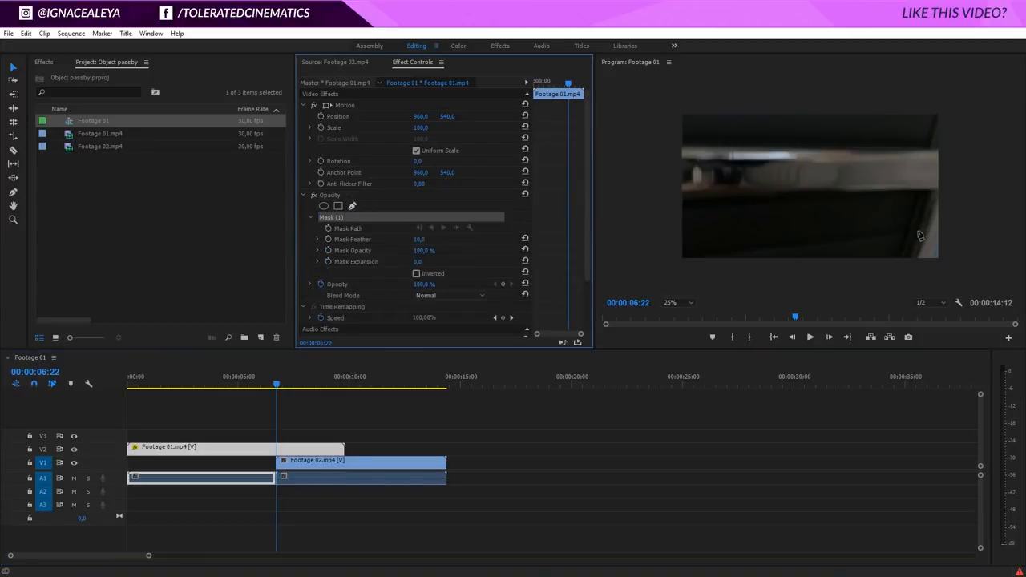
pyautogui.click(953, 204)
pyautogui.click(927, 265)
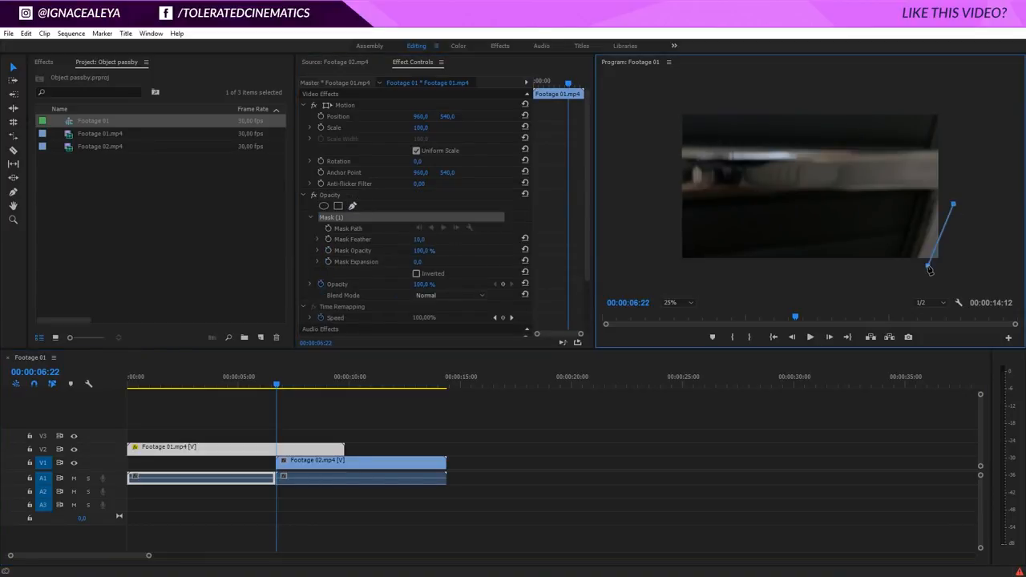
pyautogui.click(666, 275)
pyautogui.click(669, 105)
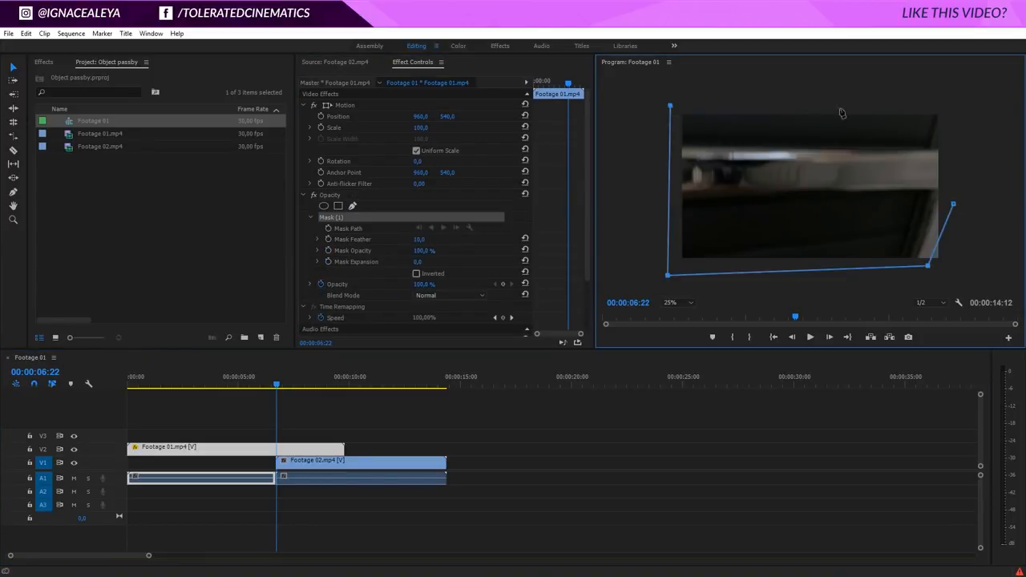
pyautogui.click(949, 101)
pyautogui.click(954, 205)
pyautogui.click(942, 236)
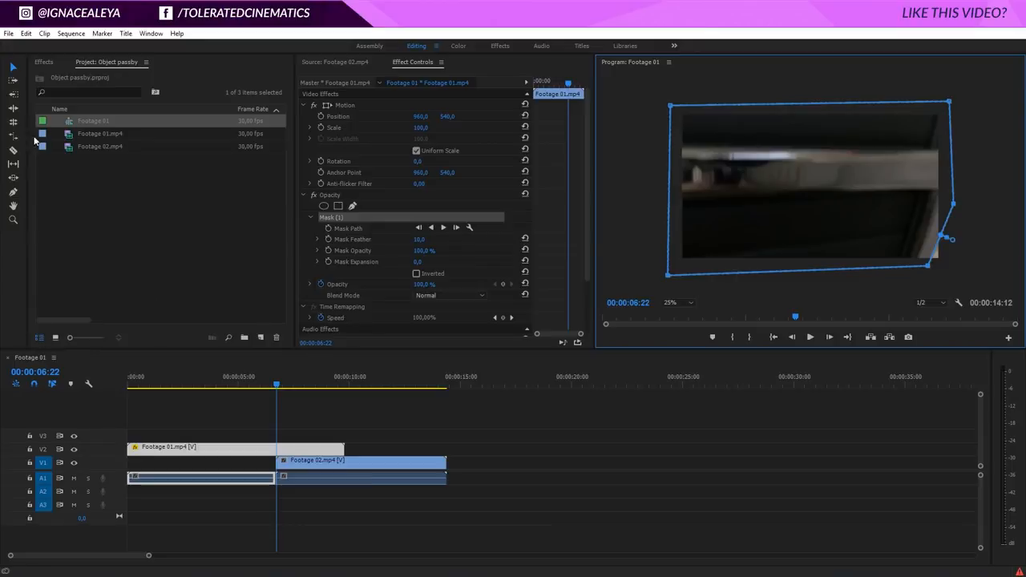
pyautogui.click(13, 71)
# Start animating the mask path at 00:00:06:22, and at 00:00:06:21 move the lower-right mask point outward to enclose the full frame.
pyautogui.click(328, 228)
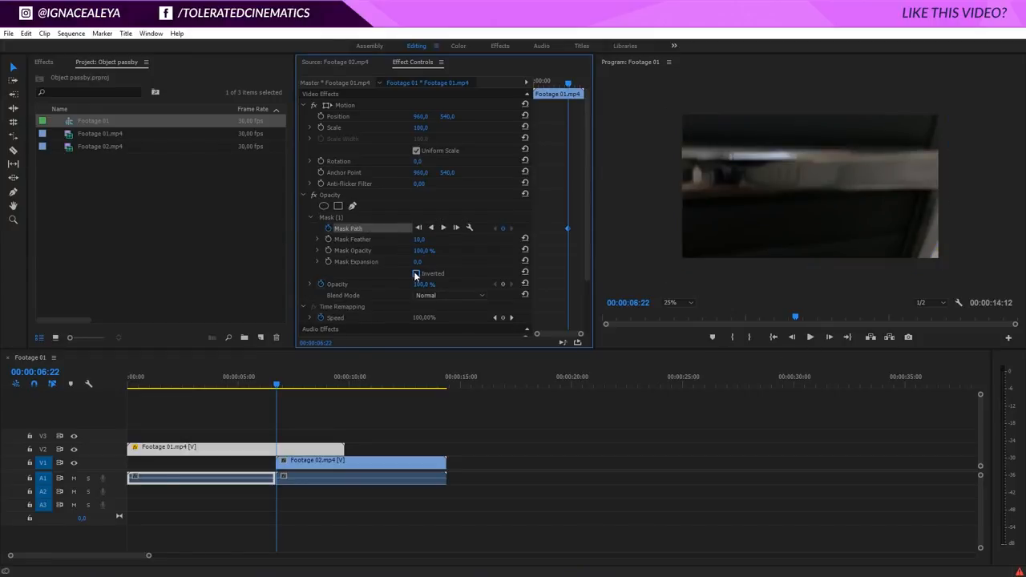
pyautogui.click(340, 218)
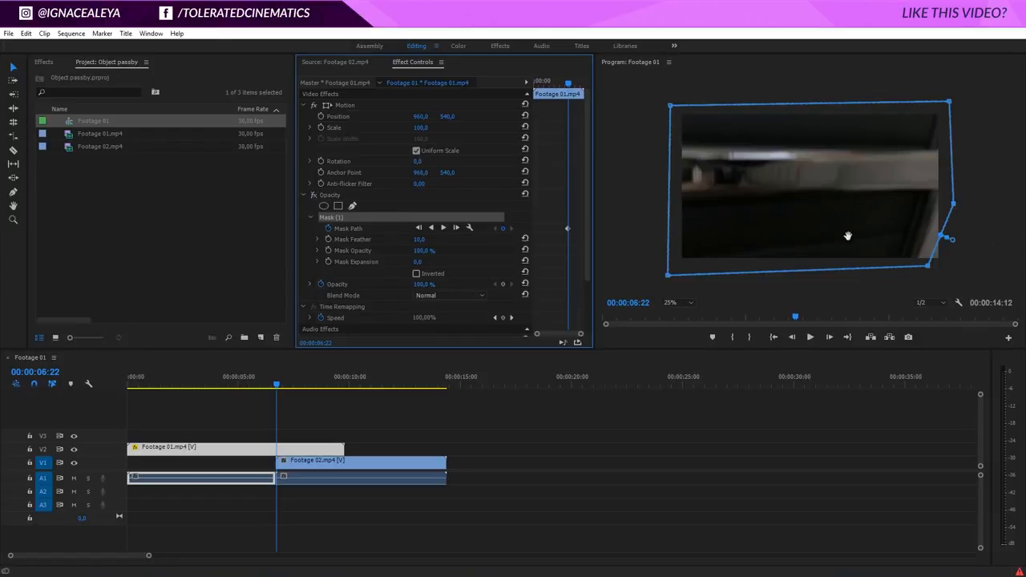
pyautogui.click(797, 337)
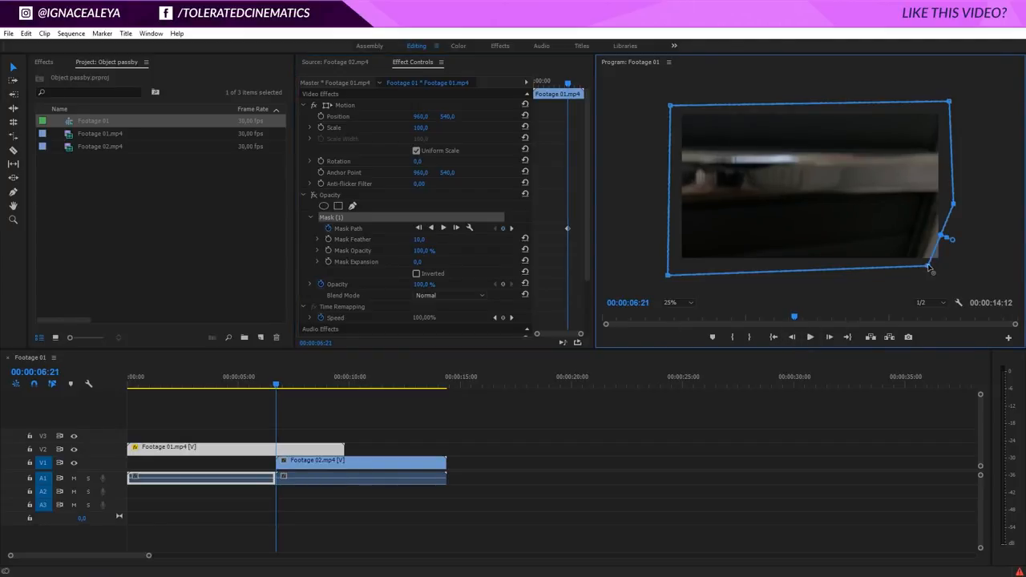
pyautogui.moveTo(928, 268); pyautogui.dragTo(944, 274)
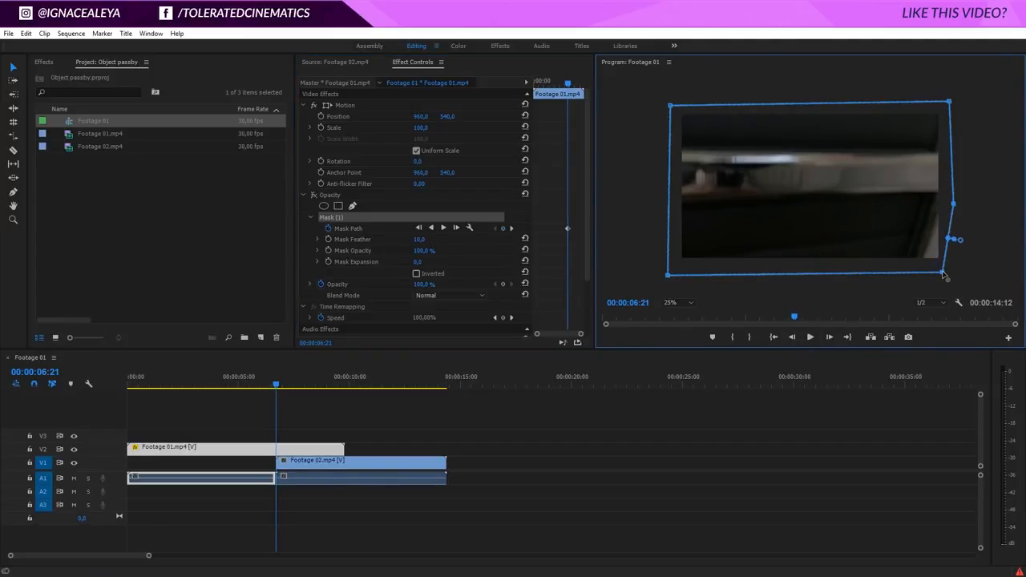
# At 00:00:08:20, move the mask's right-hand points to the passing object's edge near the frame's left side.
pyautogui.click(833, 336)
pyautogui.click(833, 337)
pyautogui.click(833, 337)
pyautogui.click(834, 336)
pyautogui.click(833, 337)
pyautogui.click(834, 337)
pyautogui.click(833, 336)
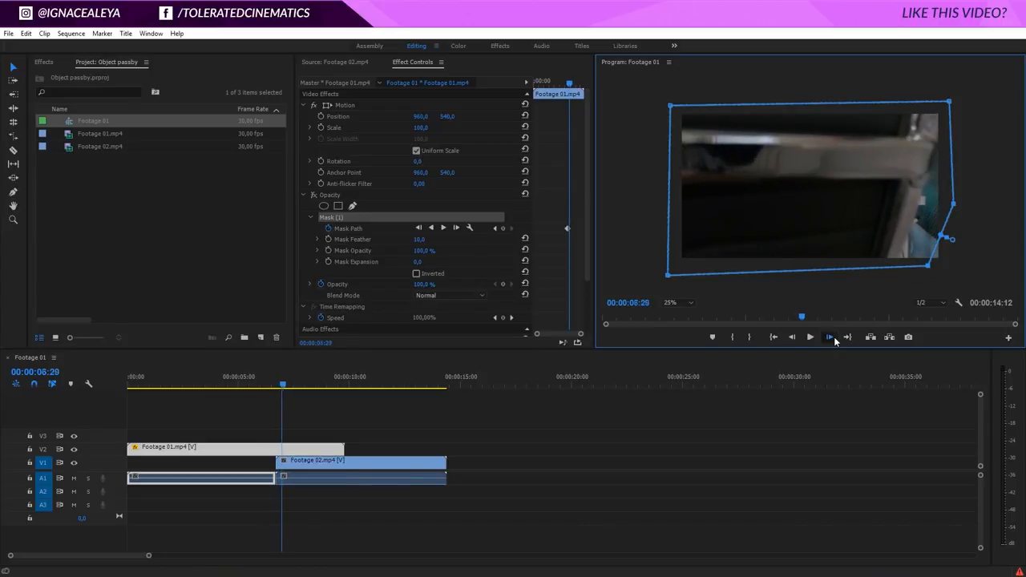
pyautogui.click(834, 336)
pyautogui.click(833, 336)
pyautogui.click(834, 336)
pyautogui.click(833, 337)
pyautogui.click(834, 337)
pyautogui.click(833, 336)
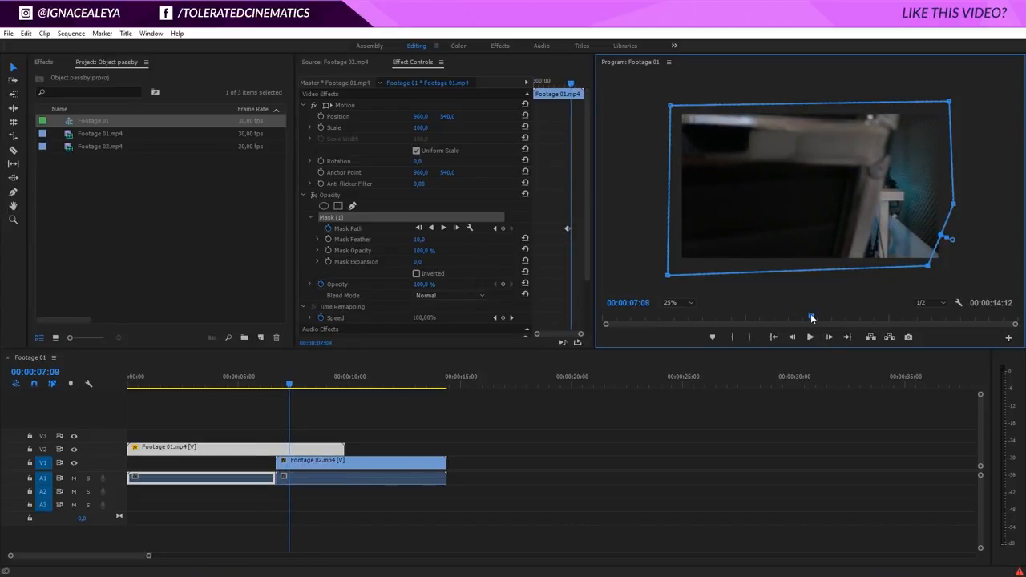
pyautogui.moveTo(810, 315); pyautogui.dragTo(850, 316)
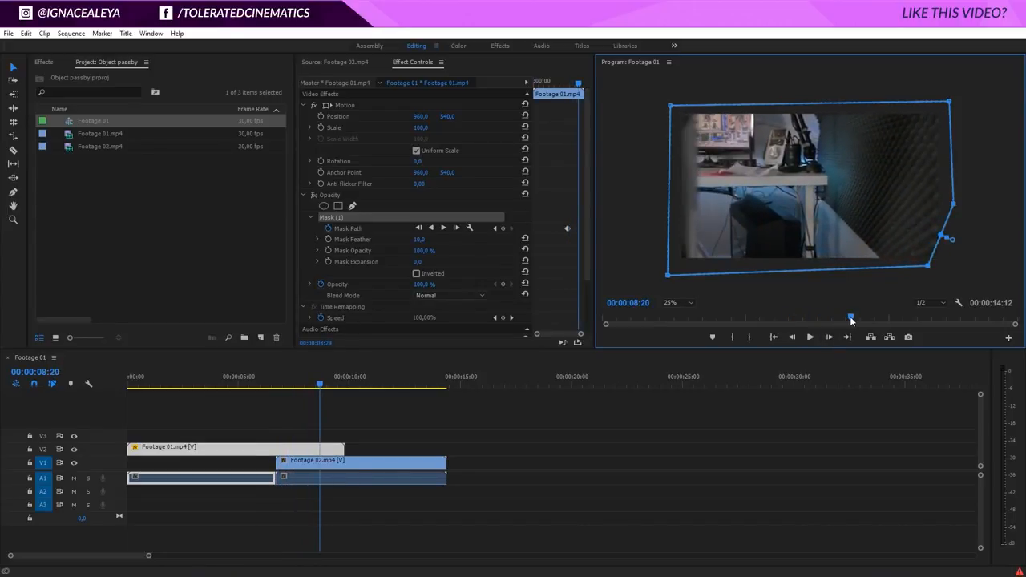
pyautogui.moveTo(927, 265); pyautogui.dragTo(696, 272)
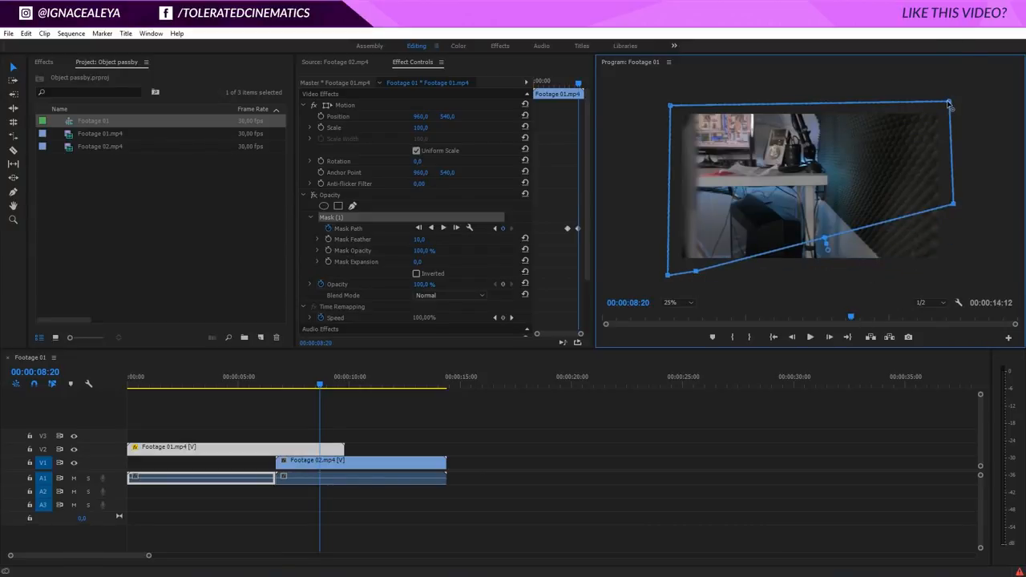
pyautogui.moveTo(951, 90); pyautogui.dragTo(701, 79)
pyautogui.moveTo(954, 207); pyautogui.dragTo(697, 103)
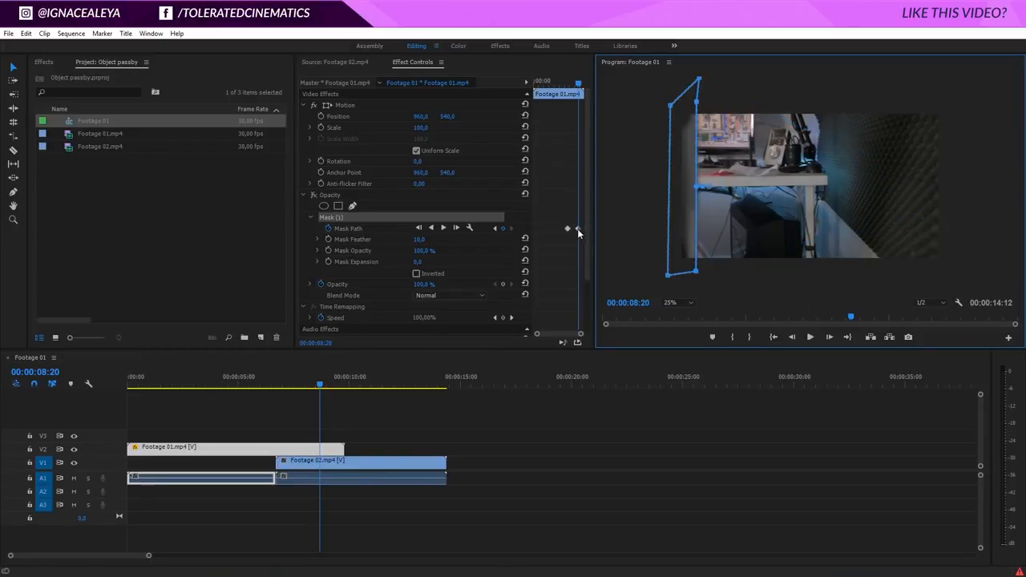
# At 00:00:07:12, move the mask's right-hand points to follow the passing object's slanted edge.
pyautogui.moveTo(850, 321); pyautogui.dragTo(814, 322)
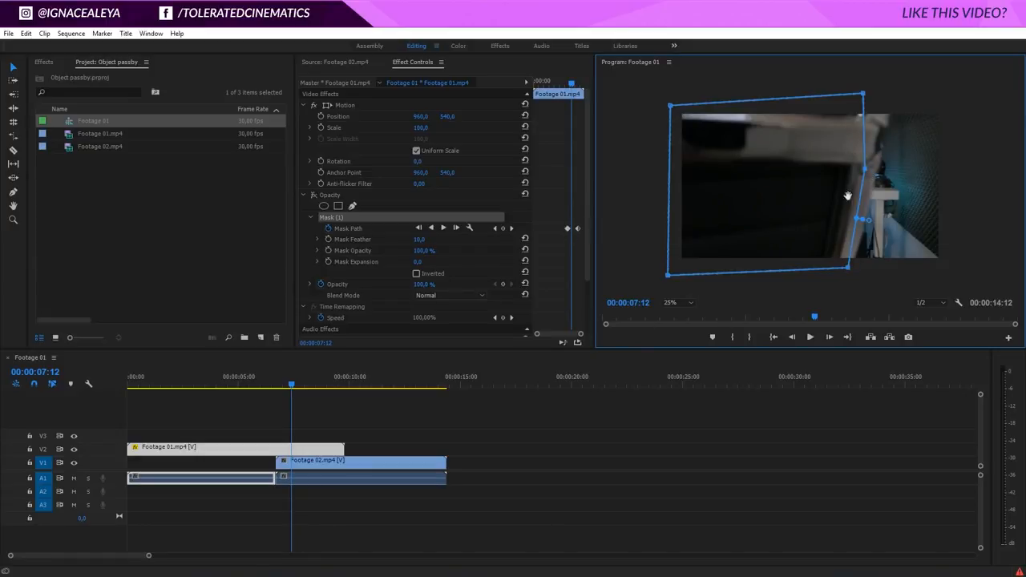
pyautogui.moveTo(865, 169); pyautogui.dragTo(897, 97)
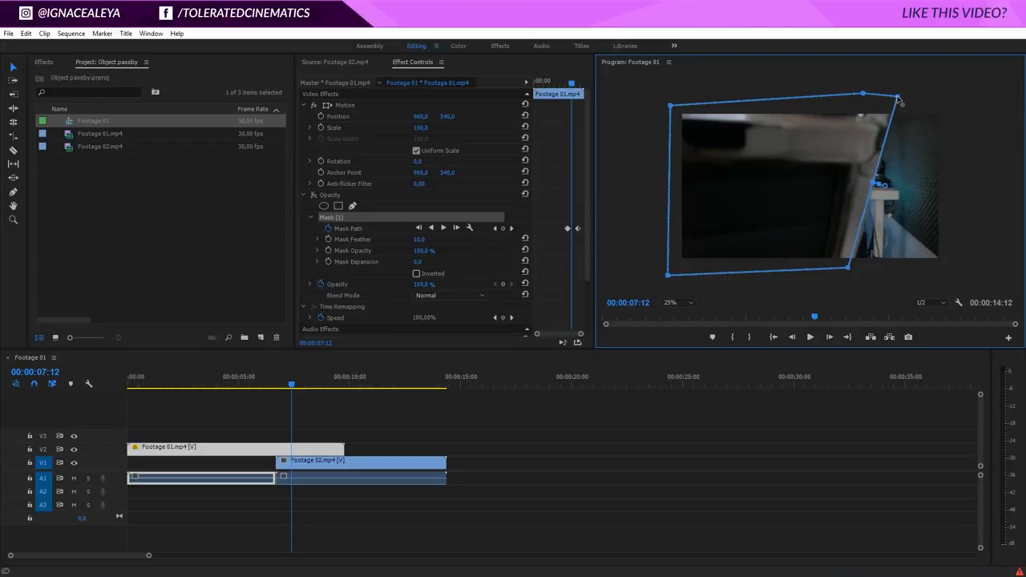
pyautogui.moveTo(848, 269); pyautogui.dragTo(851, 273)
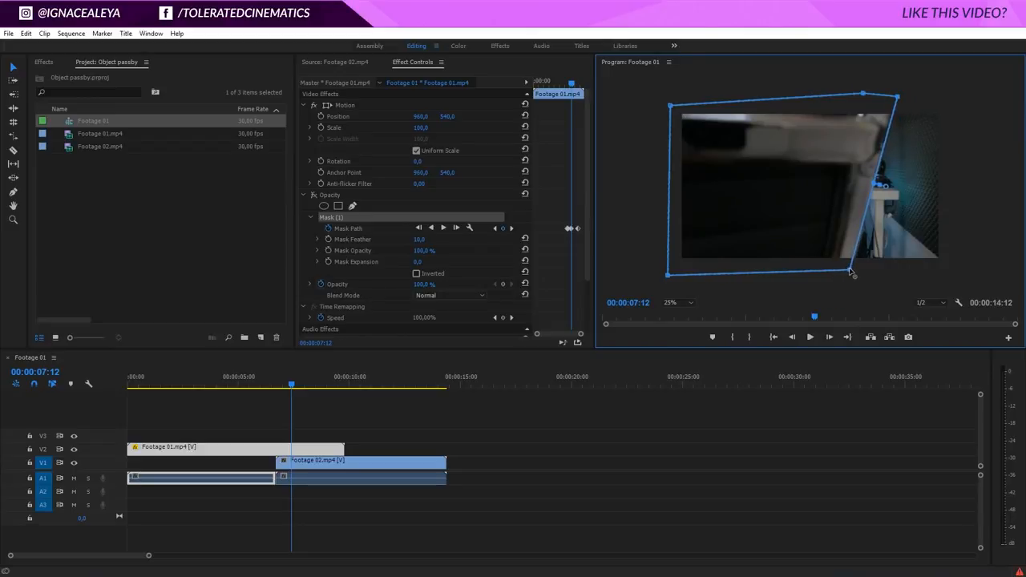
# At 00:00:07:06, raise the mask's upper-right and lower-right points slightly so its side follows the object's edge.
pyautogui.click(793, 336)
pyautogui.click(793, 337)
pyautogui.click(794, 338)
pyautogui.click(795, 339)
pyautogui.click(794, 339)
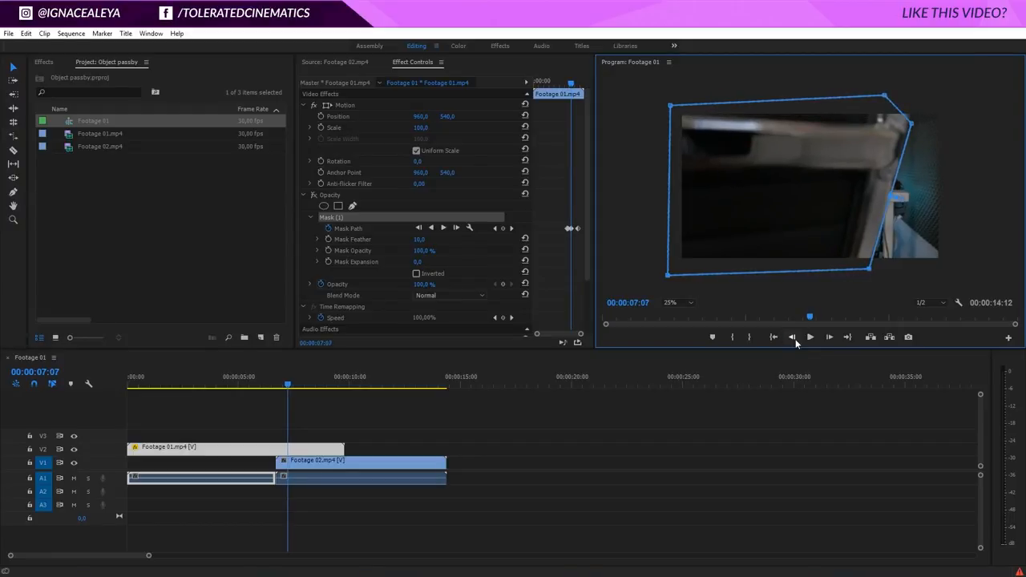
pyautogui.click(795, 339)
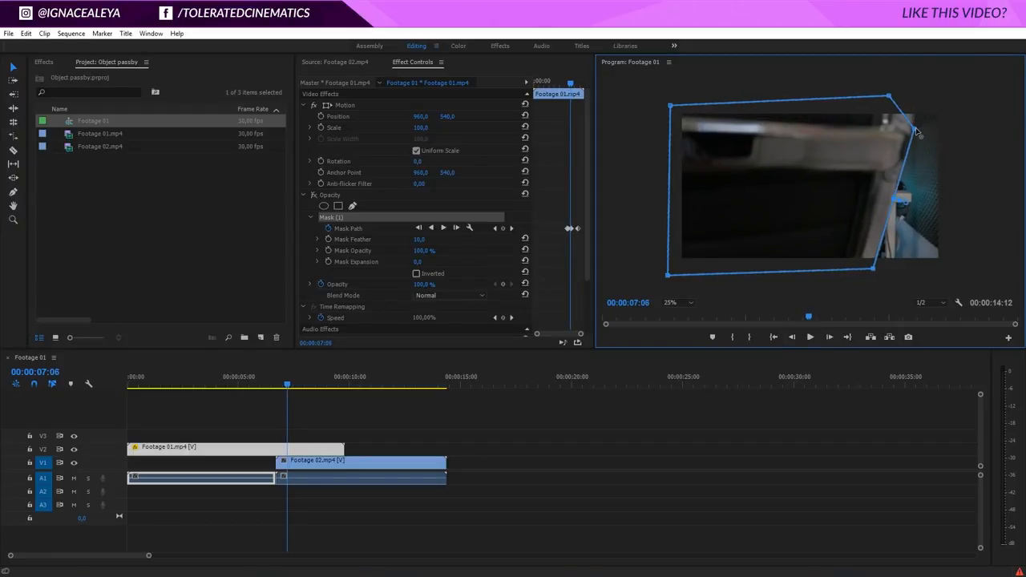
pyautogui.moveTo(914, 128); pyautogui.dragTo(915, 107)
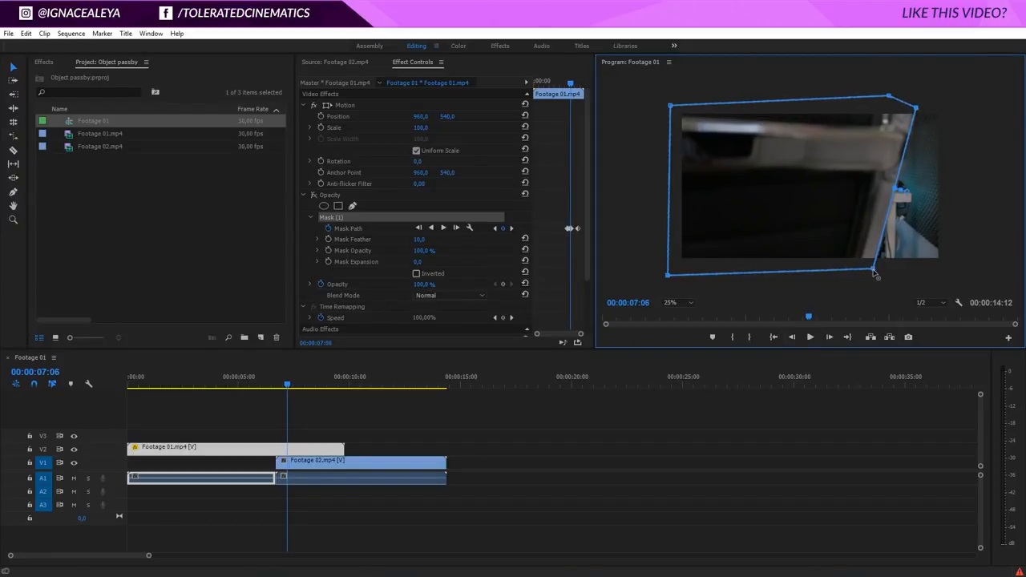
pyautogui.moveTo(873, 269)
pyautogui.mouseDown()
pyautogui.moveTo(894, 274)
pyautogui.moveTo(875, 263)
pyautogui.mouseUp()
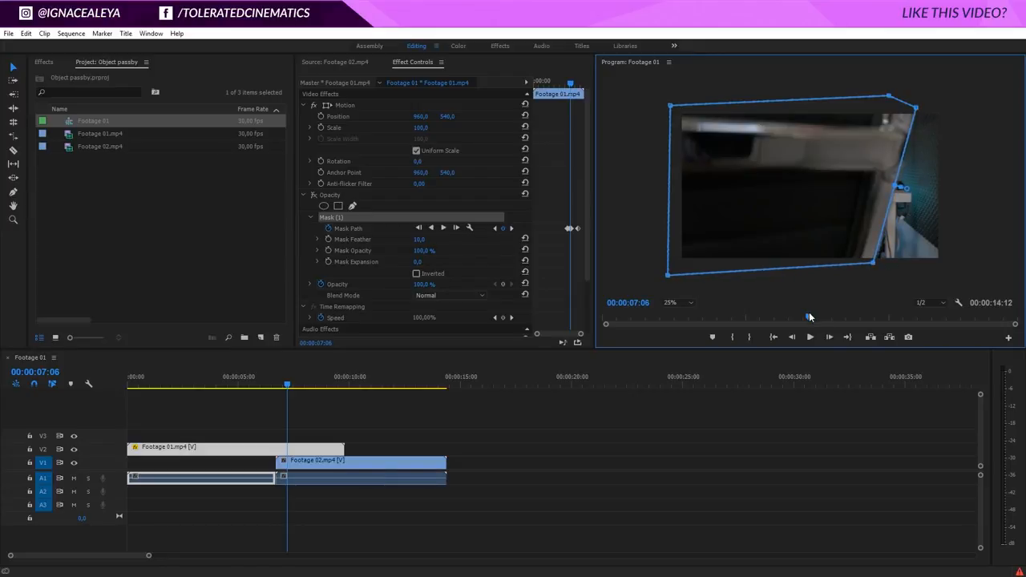
# At 00:00:07:00, move the mask's upper-right point outside the frame so its side lines up with the object's edge.
pyautogui.moveTo(809, 316); pyautogui.dragTo(803, 318)
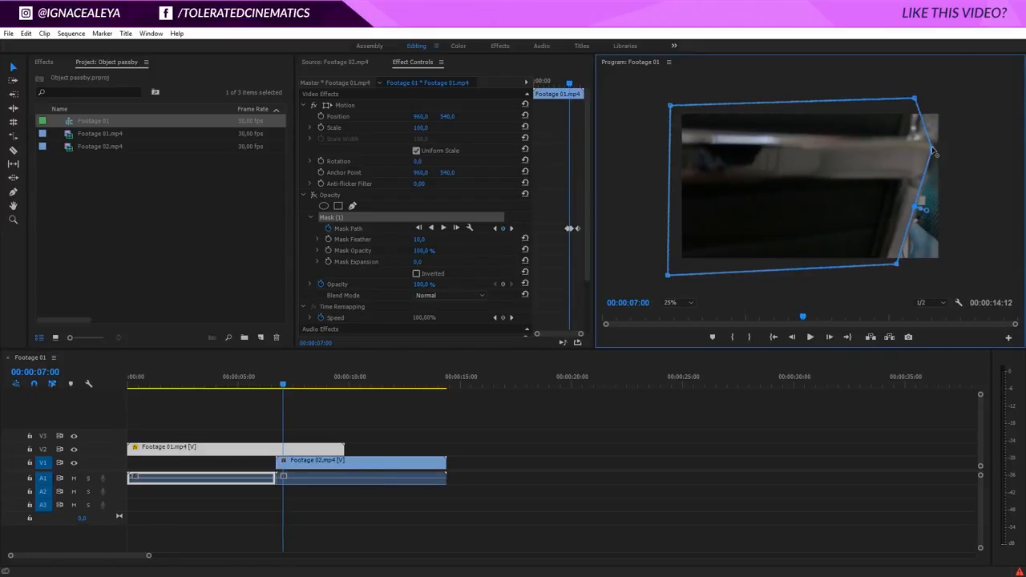
pyautogui.moveTo(932, 150); pyautogui.dragTo(959, 105)
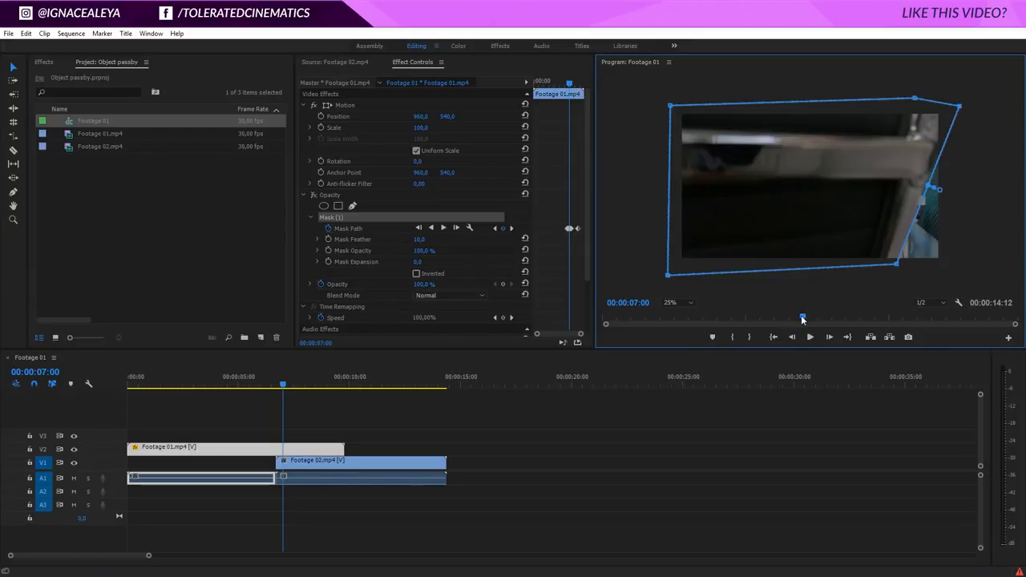
pyautogui.moveTo(801, 318); pyautogui.dragTo(800, 323)
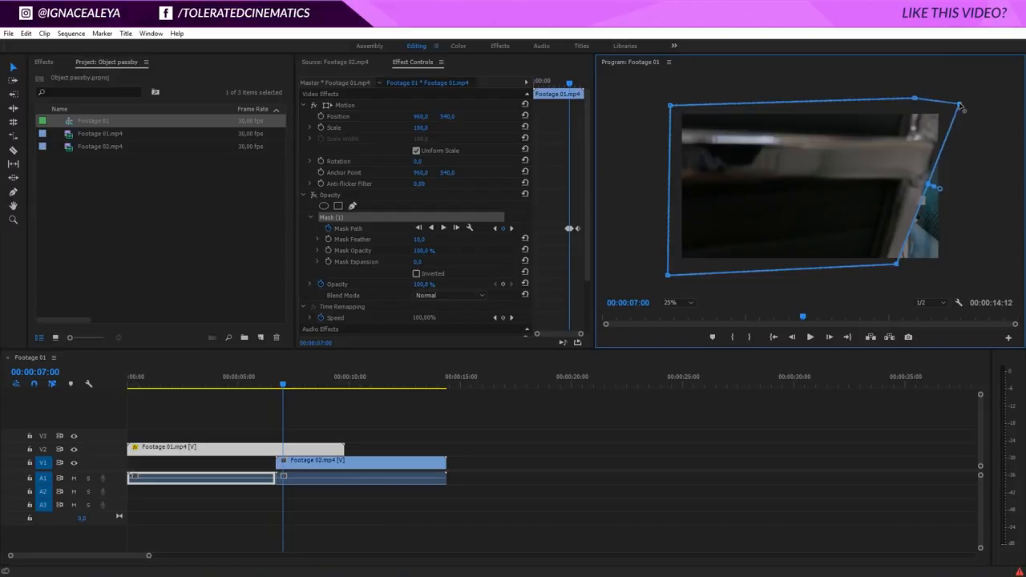
pyautogui.moveTo(960, 105); pyautogui.dragTo(953, 103)
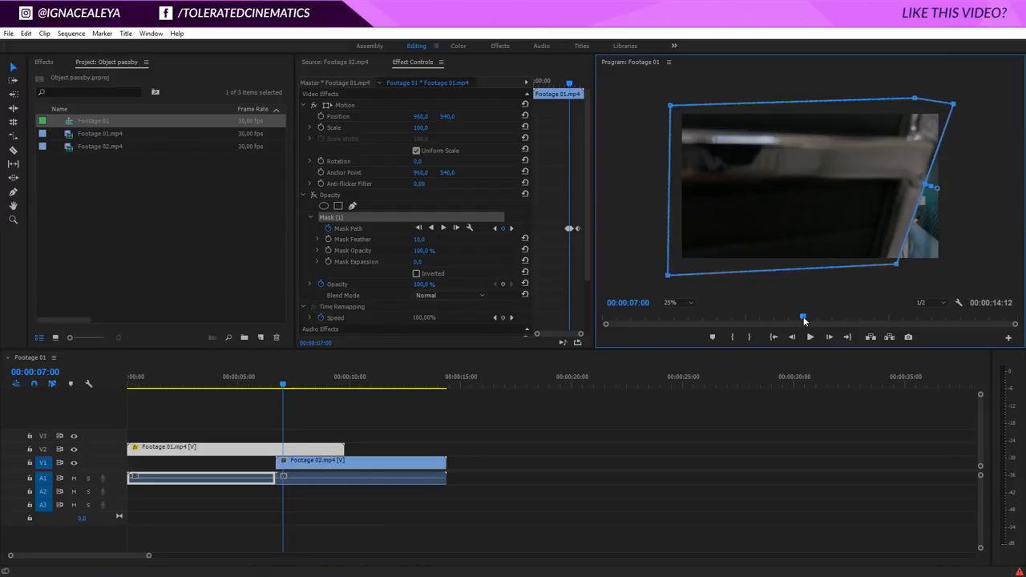
# At 00:00:07:05, fit the mask's lower-right point to the object's edge and check the frames up to 00:00:07:12.
pyautogui.moveTo(803, 322)
pyautogui.mouseDown()
pyautogui.moveTo(794, 321)
pyautogui.moveTo(809, 317)
pyautogui.mouseUp()
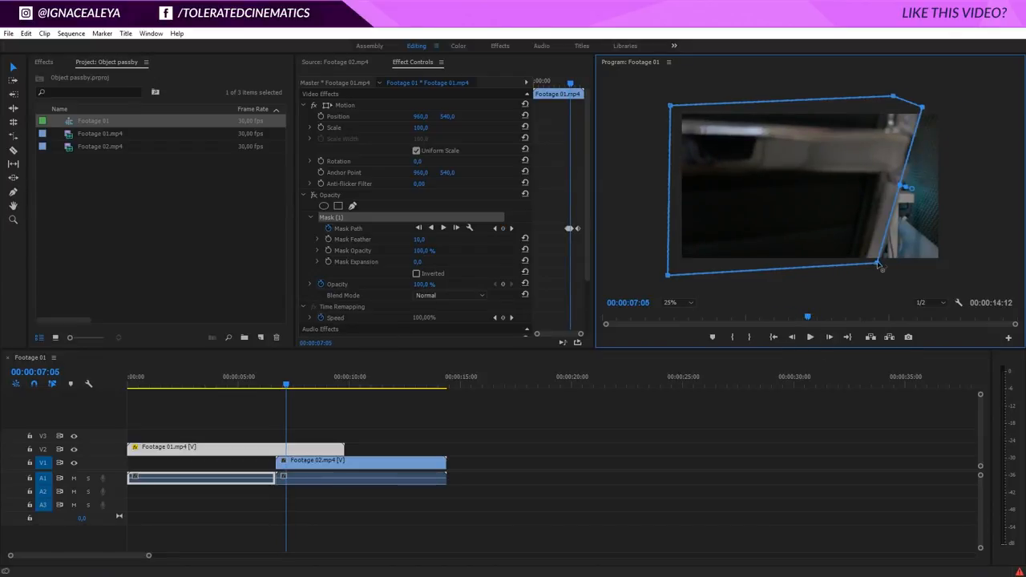
pyautogui.moveTo(876, 264); pyautogui.dragTo(879, 266)
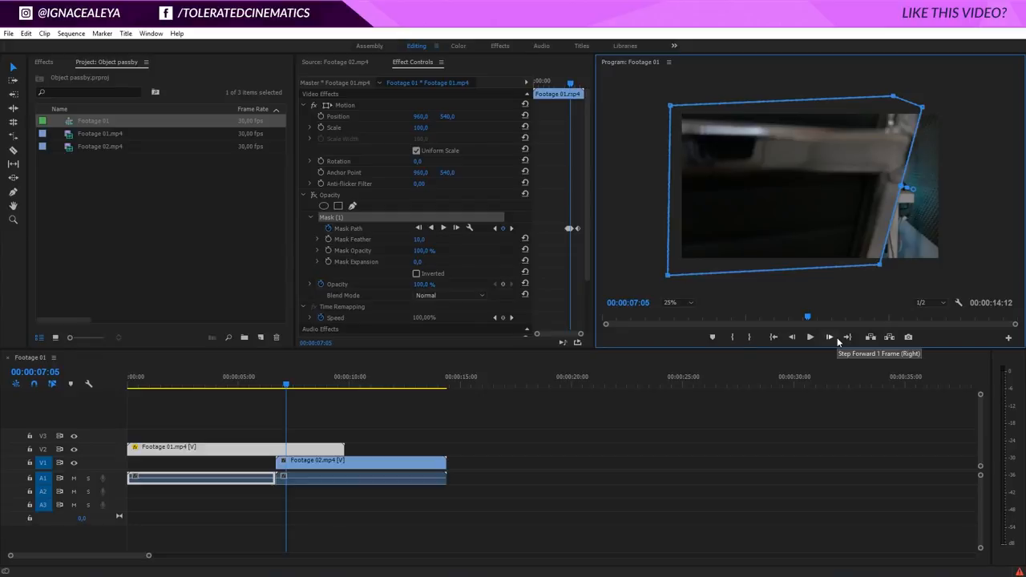
pyautogui.click(836, 339)
pyautogui.click(836, 339)
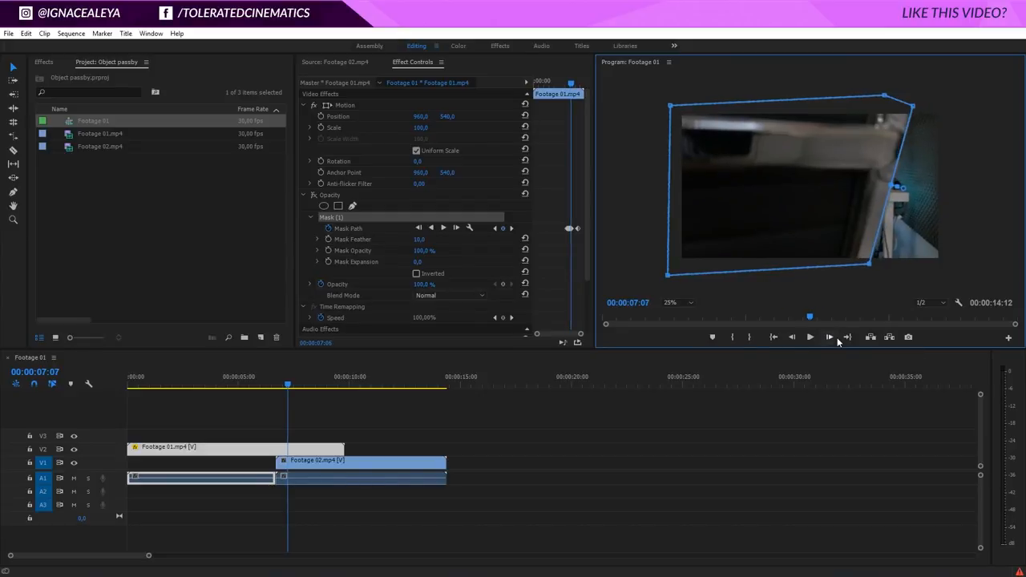
pyautogui.click(835, 339)
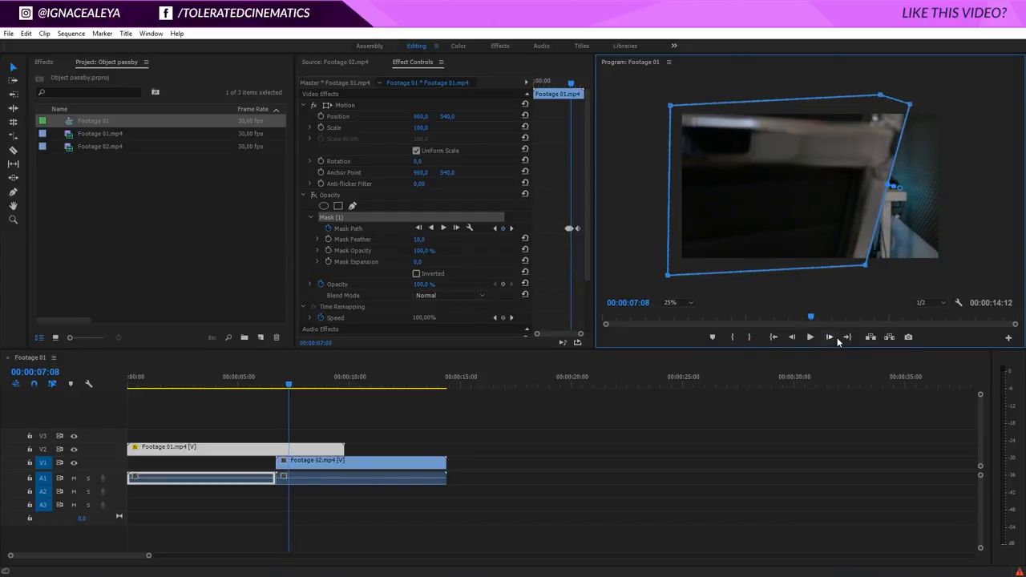
pyautogui.click(835, 339)
pyautogui.click(835, 339)
pyautogui.click(836, 339)
pyautogui.click(836, 339)
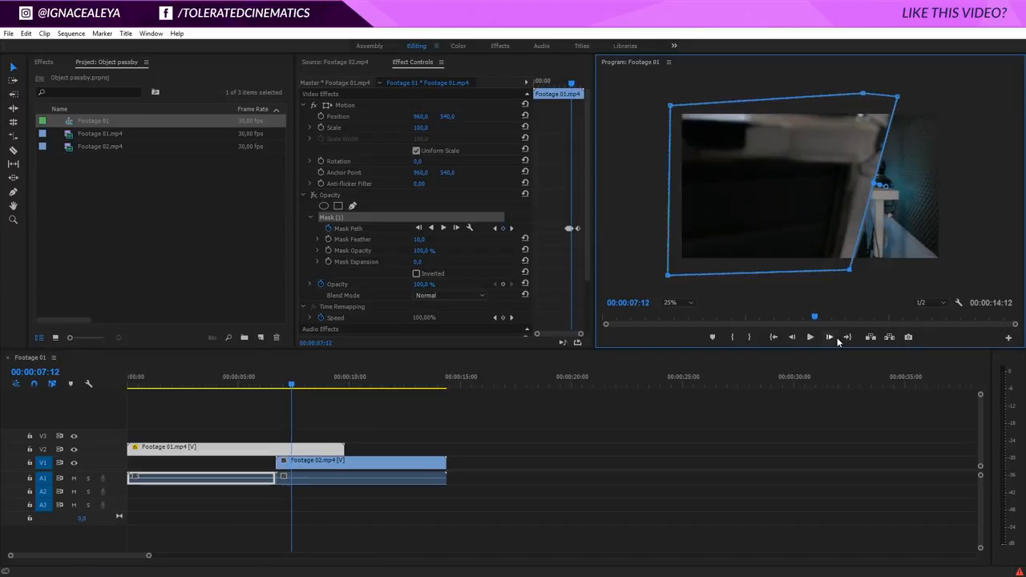
# Advance past 00:00:07:12 and keep moving the mask's right-hand points along with the object's edge towards the frame's left side.
pyautogui.click(836, 339)
pyautogui.click(836, 339)
pyautogui.click(835, 339)
pyautogui.moveTo(812, 273); pyautogui.dragTo(791, 277)
pyautogui.click(836, 339)
pyautogui.moveTo(799, 98); pyautogui.dragTo(748, 99)
pyautogui.click(830, 338)
pyautogui.moveTo(762, 276); pyautogui.dragTo(688, 273)
# At 00:00:08:21, move the mask's two left-hand points and its upper middle point farther outside the frame's left edge.
pyautogui.click(830, 337)
pyautogui.moveTo(670, 105); pyautogui.dragTo(622, 109)
pyautogui.moveTo(701, 81); pyautogui.dragTo(652, 96)
pyautogui.moveTo(667, 275); pyautogui.dragTo(624, 272)
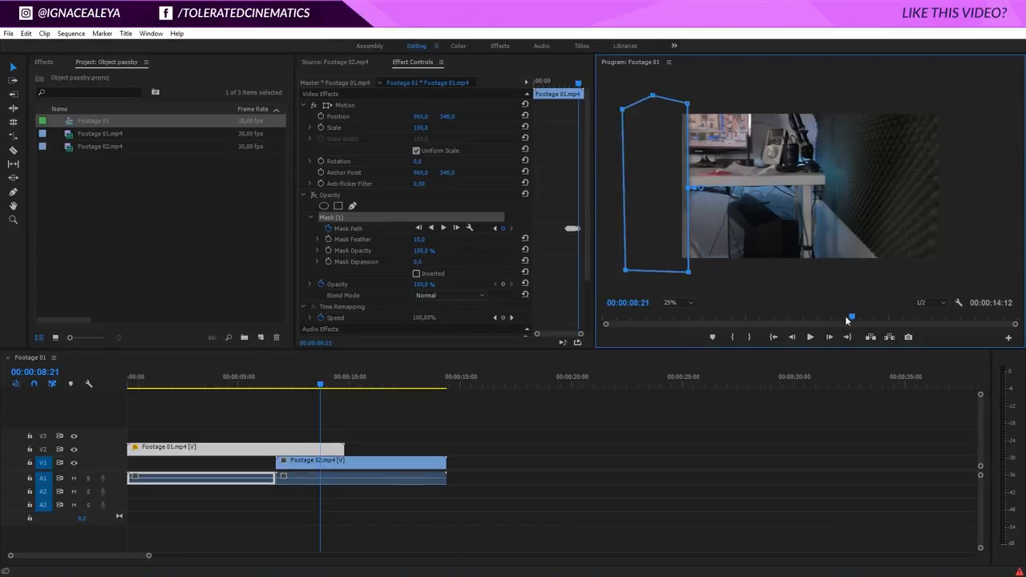
# At 00:00:08:24, move the mask's lower-right and upper-right points just outside the frame's left edge.
pyautogui.click(830, 337)
pyautogui.click(829, 338)
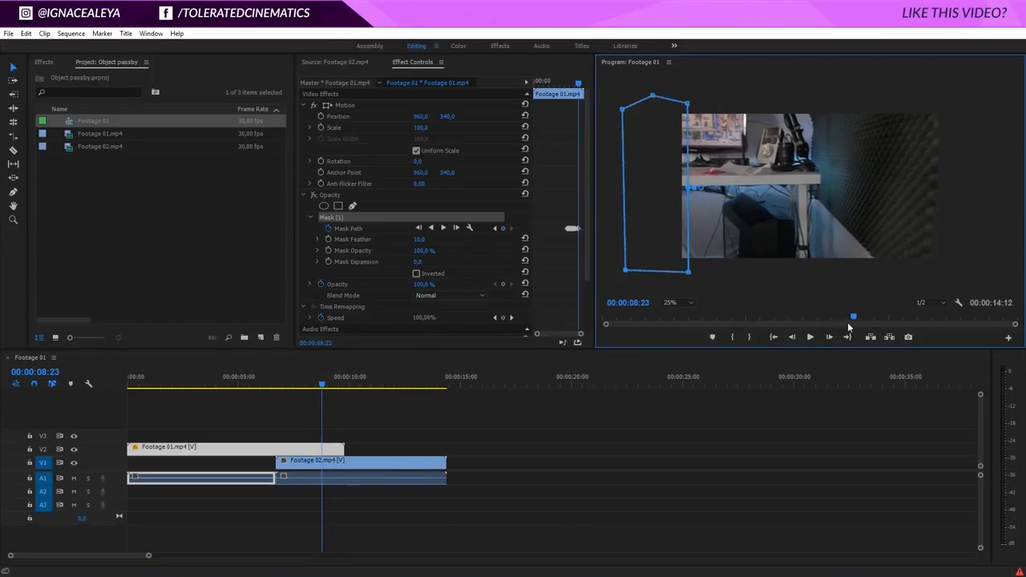
pyautogui.click(829, 337)
pyautogui.moveTo(683, 273); pyautogui.dragTo(679, 273)
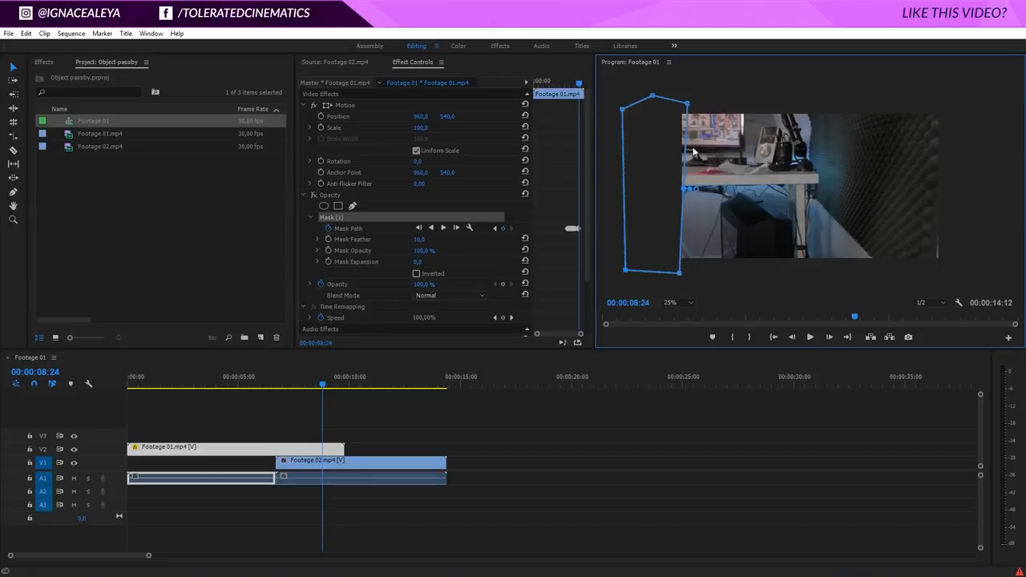
pyautogui.moveTo(688, 105); pyautogui.dragTo(679, 98)
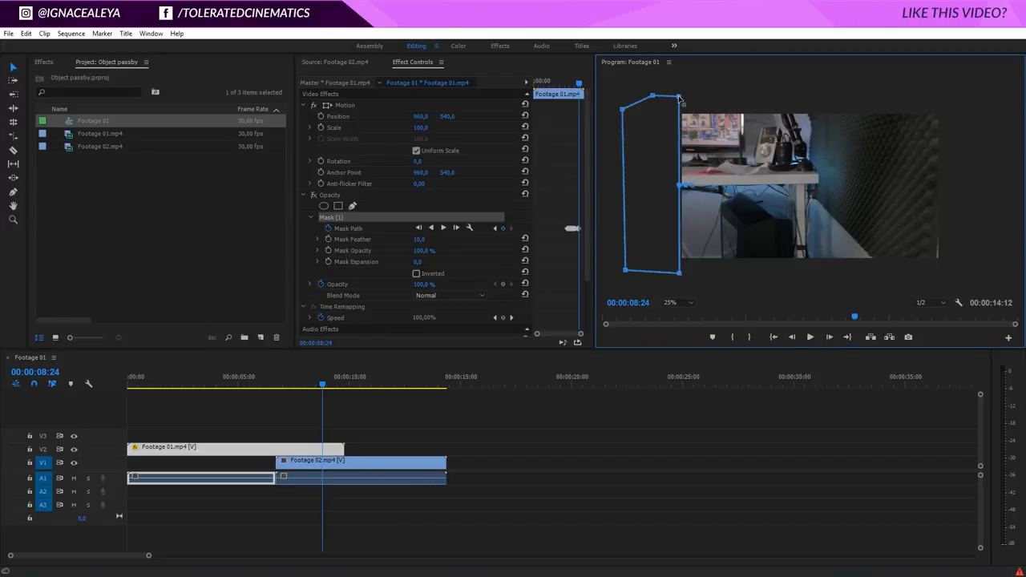
# Go back to 00:00:08:22 and move the mask's two right-hand points to the frame's left edge.
pyautogui.click(792, 337)
pyautogui.click(792, 337)
pyautogui.click(791, 337)
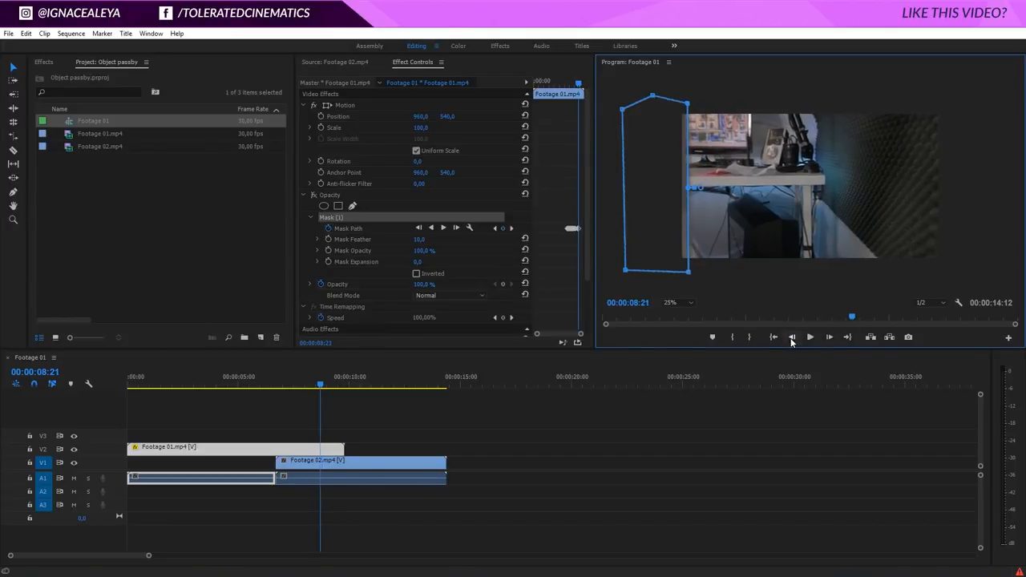
pyautogui.click(833, 337)
pyautogui.moveTo(685, 273); pyautogui.dragTo(682, 272)
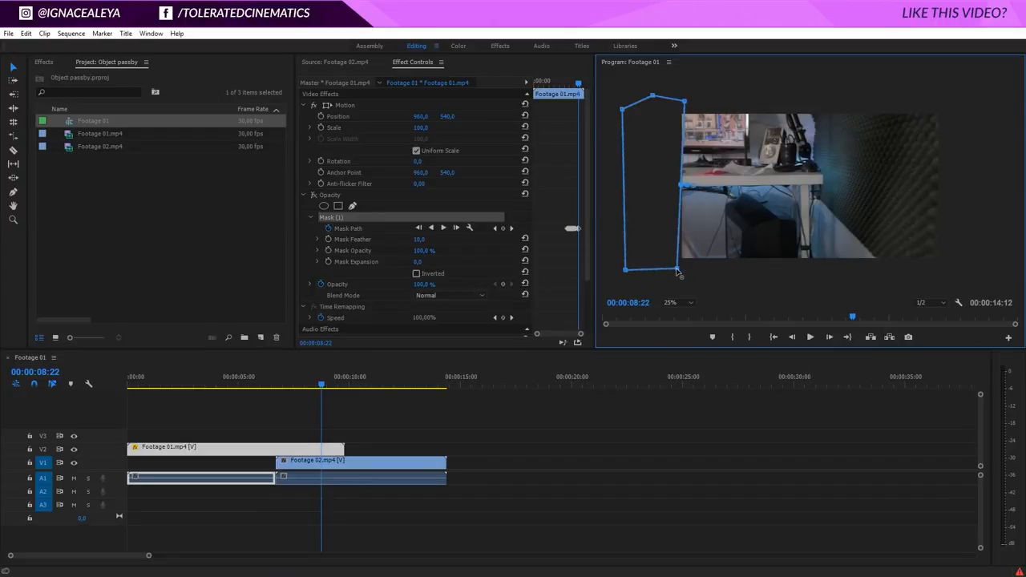
pyautogui.moveTo(682, 102); pyautogui.dragTo(679, 101)
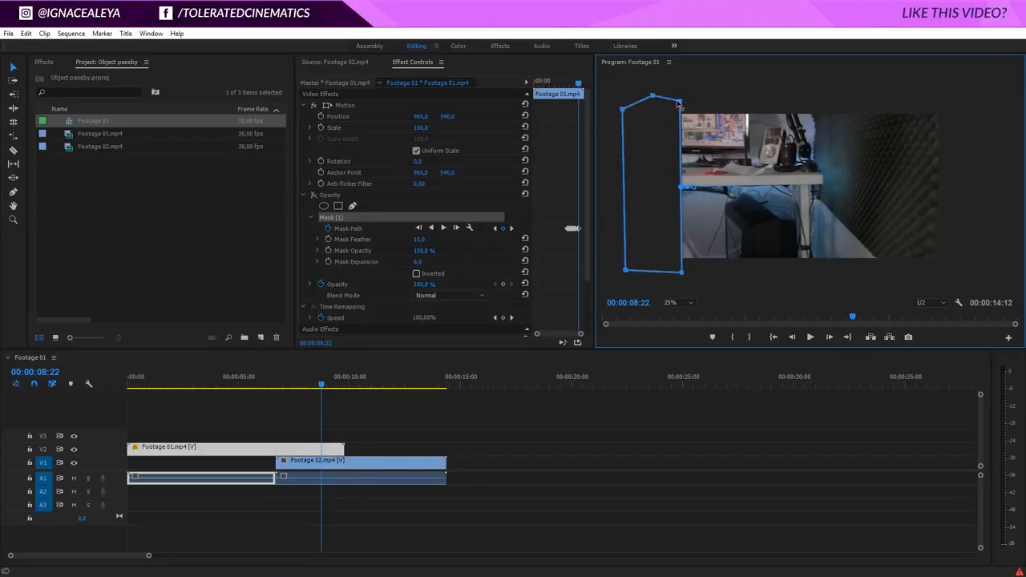
# Turn the Opacity effect back on, deselect the mask and preview the transition from 00:00:06:21 to 00:00:07:04.
pyautogui.moveTo(851, 317); pyautogui.dragTo(807, 317)
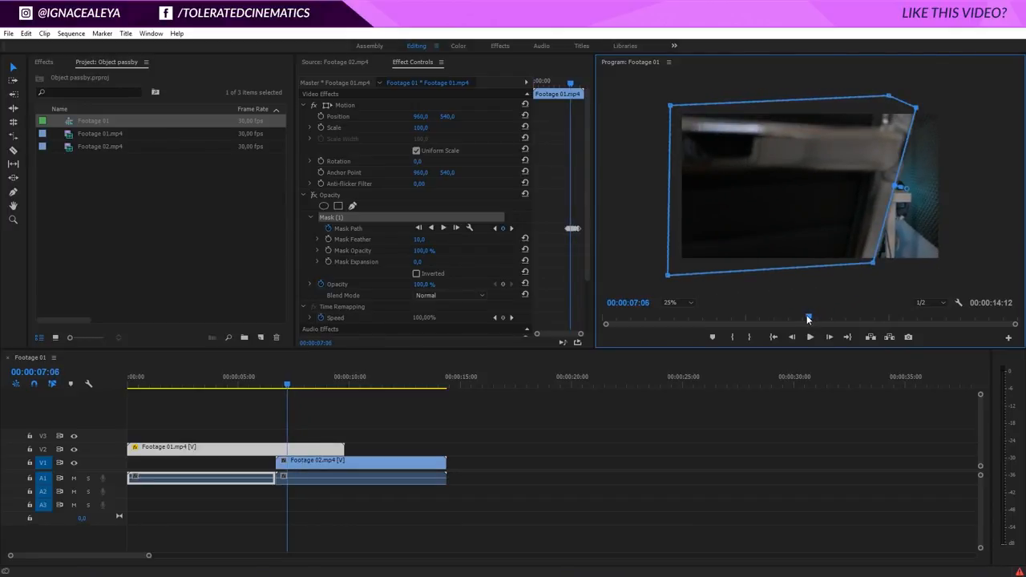
pyautogui.click(315, 195)
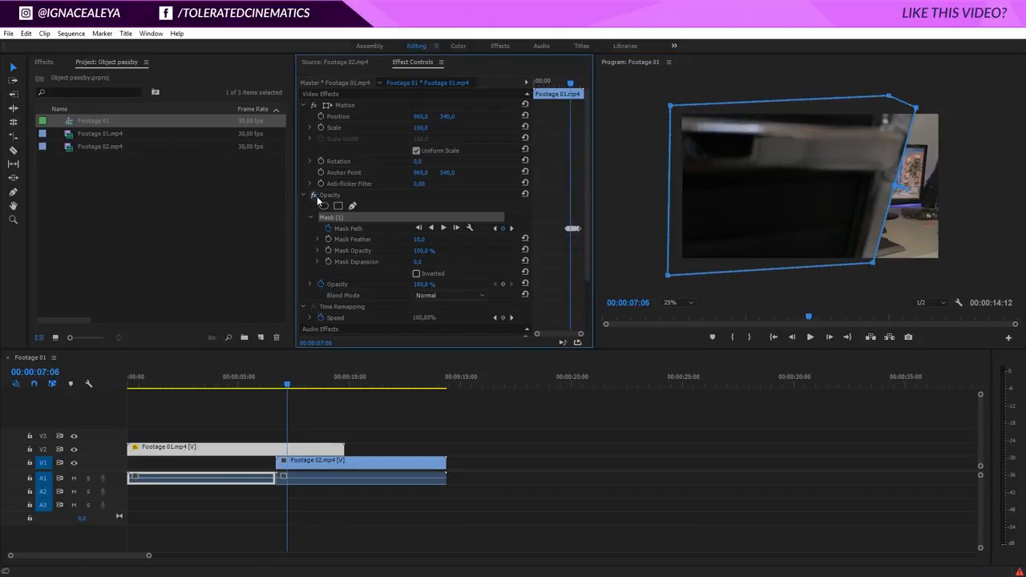
pyautogui.moveTo(280, 392); pyautogui.dragTo(276, 388)
pyautogui.click(633, 221)
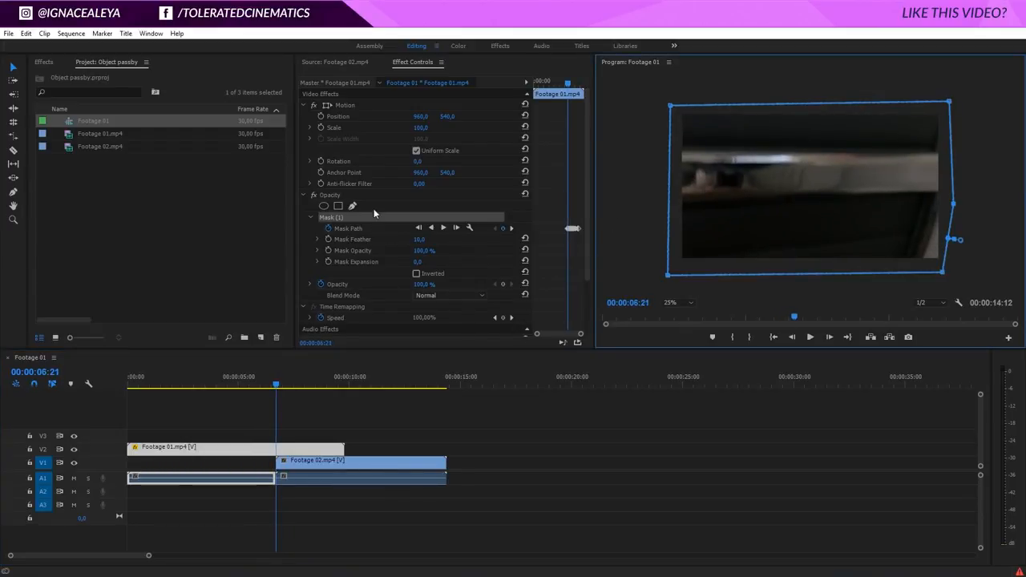
pyautogui.click(306, 210)
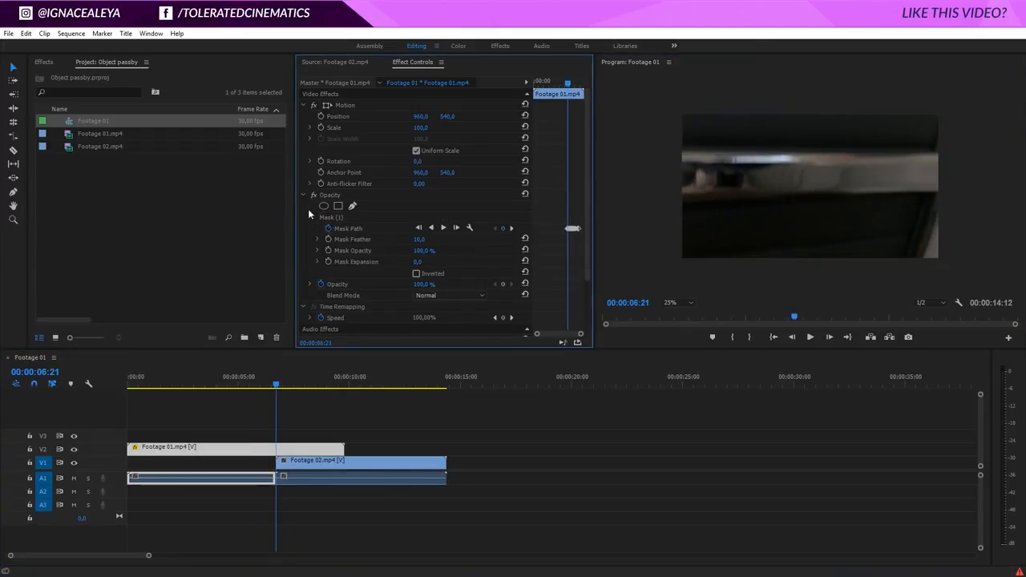
pyautogui.click(275, 387)
pyautogui.moveTo(280, 389); pyautogui.dragTo(286, 382)
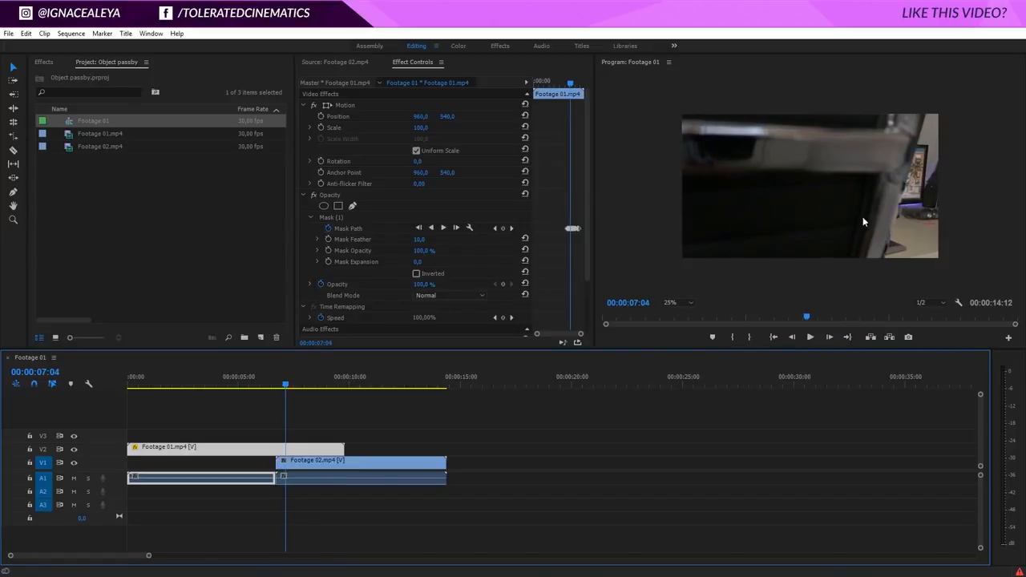
# At 00:00:07:04, move the mask's lower-right point slightly inward to the object's edge, and deselect the mask.
pyautogui.click(344, 218)
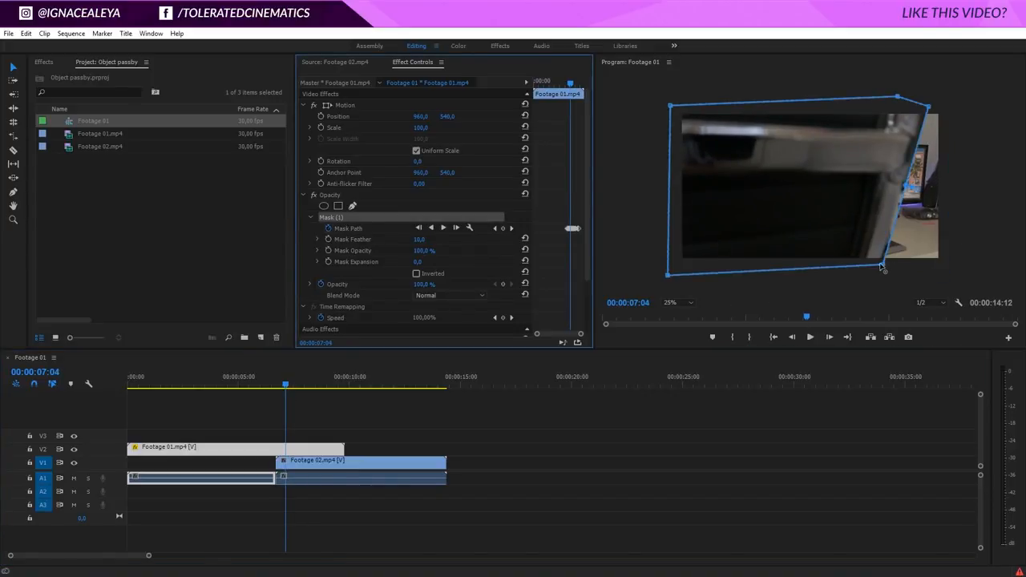
pyautogui.moveTo(883, 265); pyautogui.dragTo(879, 265)
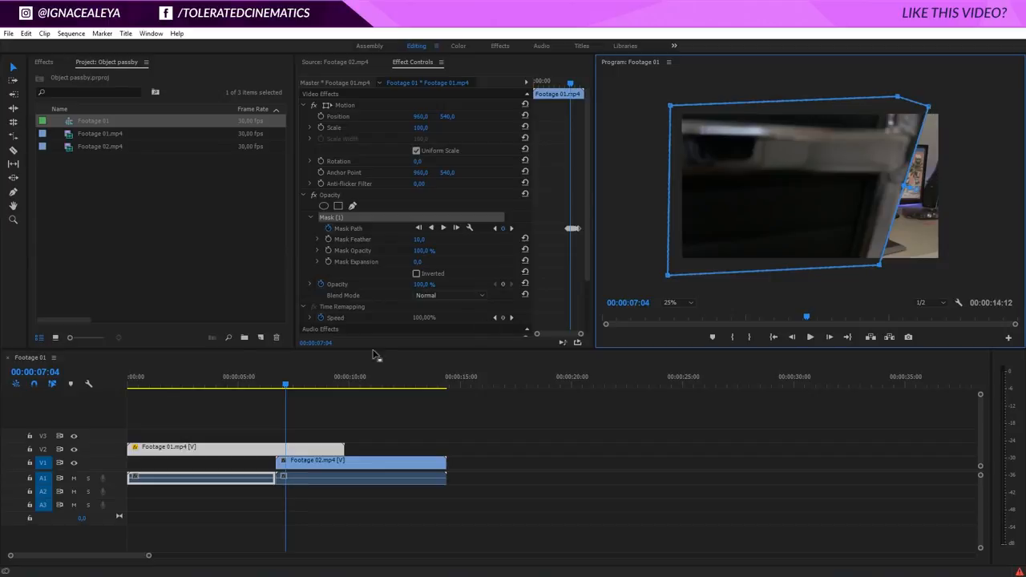
pyautogui.click(312, 260)
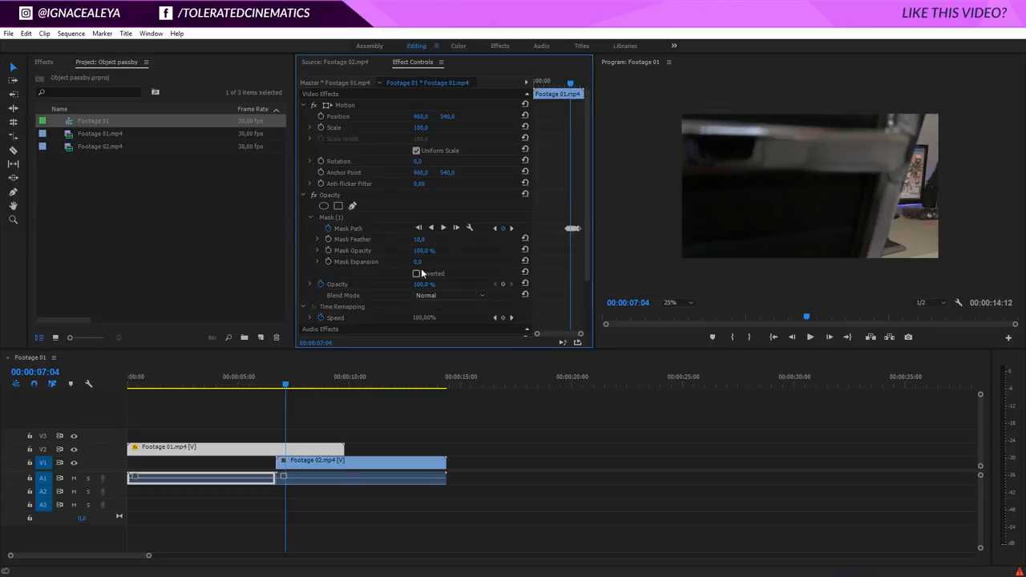
# Set the mask feather of Mask (1) to 50.
pyautogui.click(418, 240)
pyautogui.write('50')
pyautogui.press('Return')
# At 00:00:06:29, select the mask and move its upper-right point inward and up to fit the object's edge.
pyautogui.moveTo(285, 386); pyautogui.dragTo(285, 394)
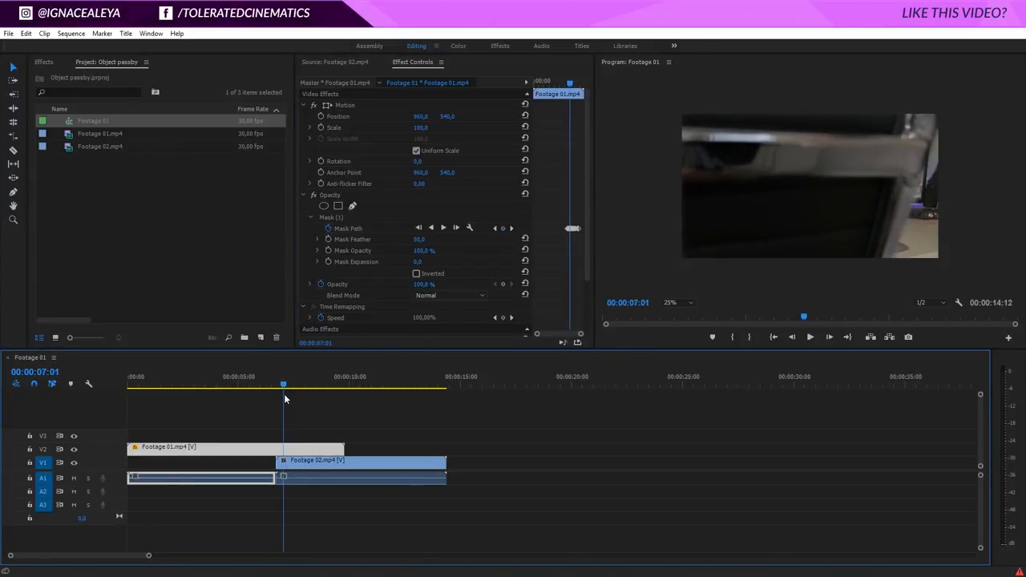
pyautogui.press('Left')
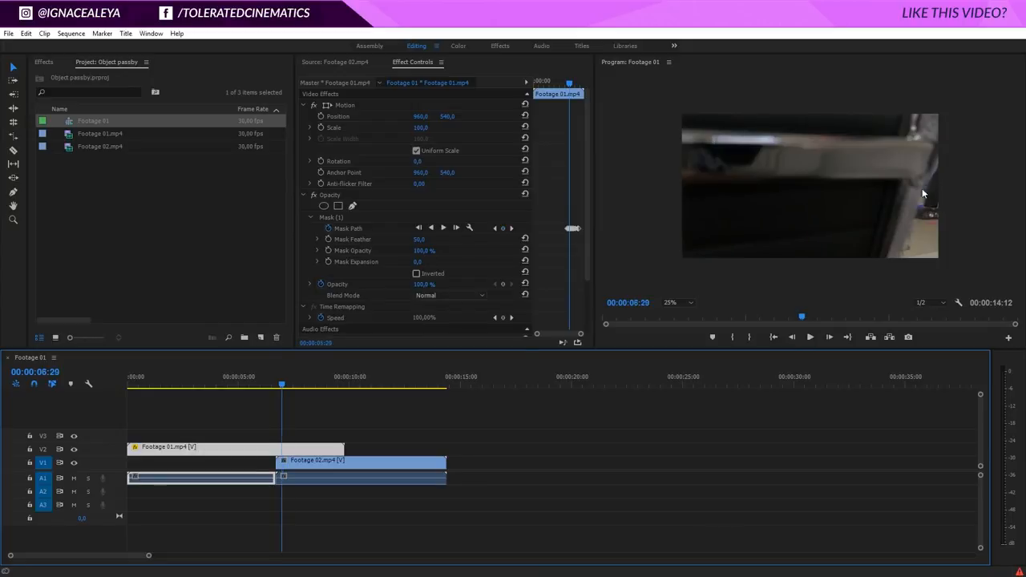
pyautogui.click(331, 216)
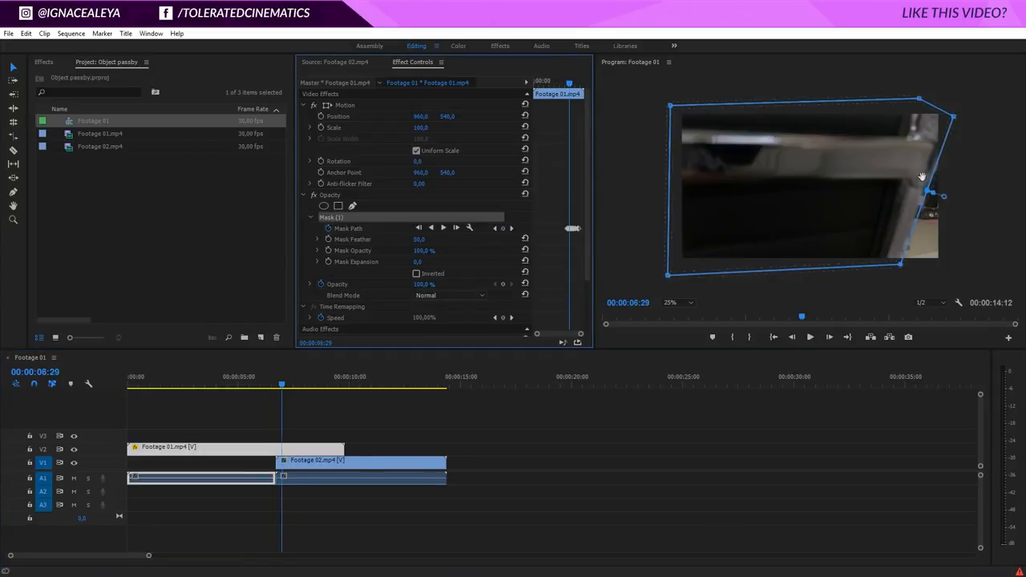
pyautogui.moveTo(954, 118); pyautogui.dragTo(948, 113)
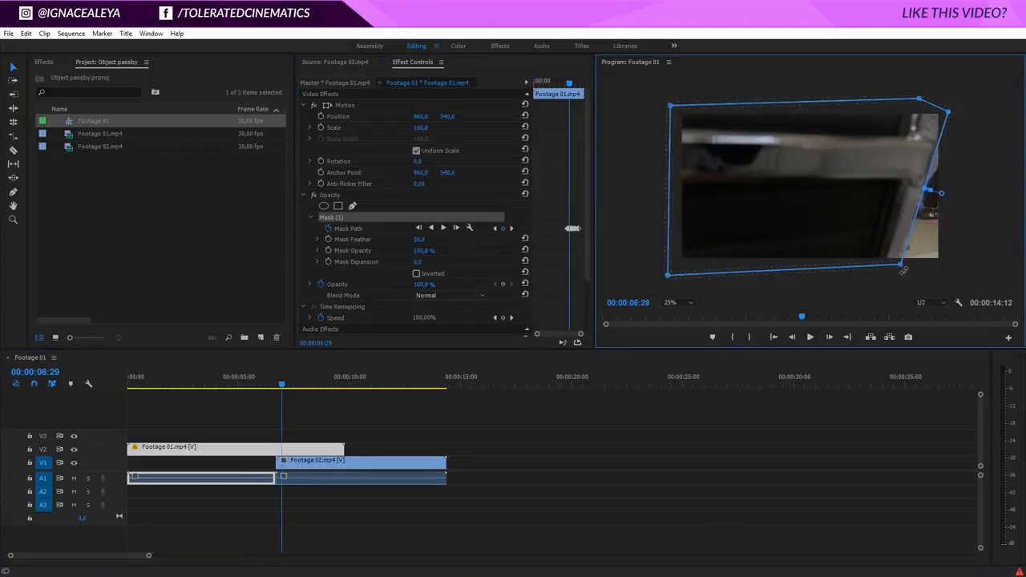
# At 00:00:06:29, move the mask's lower-right point slightly inward to fit the object's edge, and deselect the mask.
pyautogui.moveTo(898, 265); pyautogui.dragTo(895, 266)
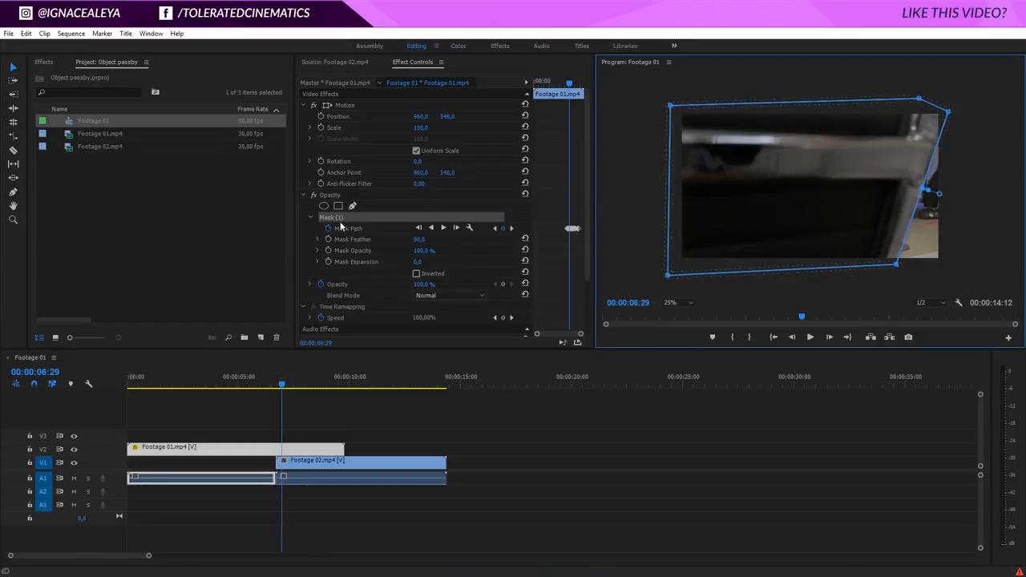
pyautogui.click(313, 210)
# Play back the pass-by transition from shortly before the object appears, and scrub through it to examine the blend between both clips.
pyautogui.moveTo(282, 384); pyautogui.dragTo(238, 418)
pyautogui.press('space')
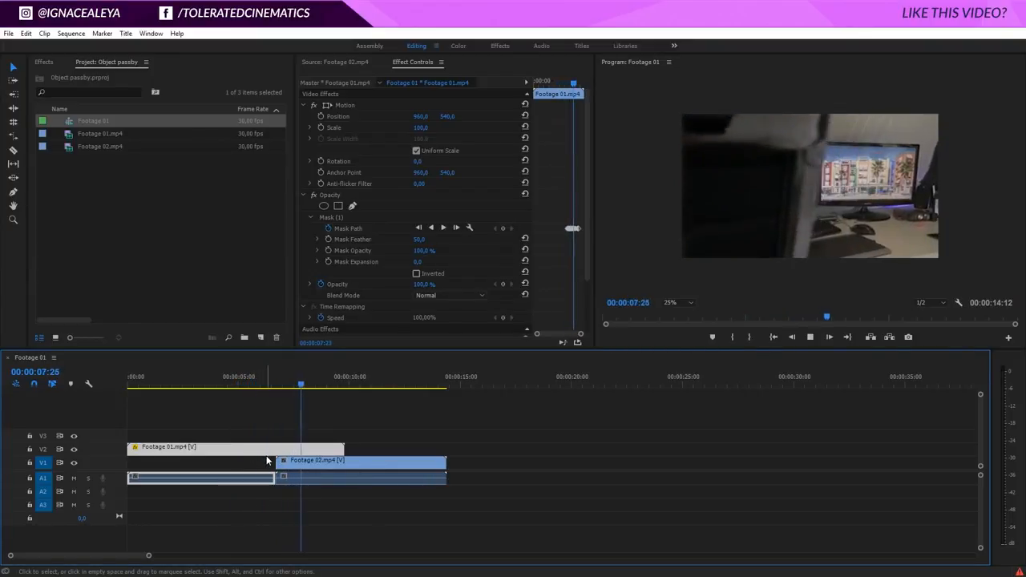
pyautogui.click(191, 382)
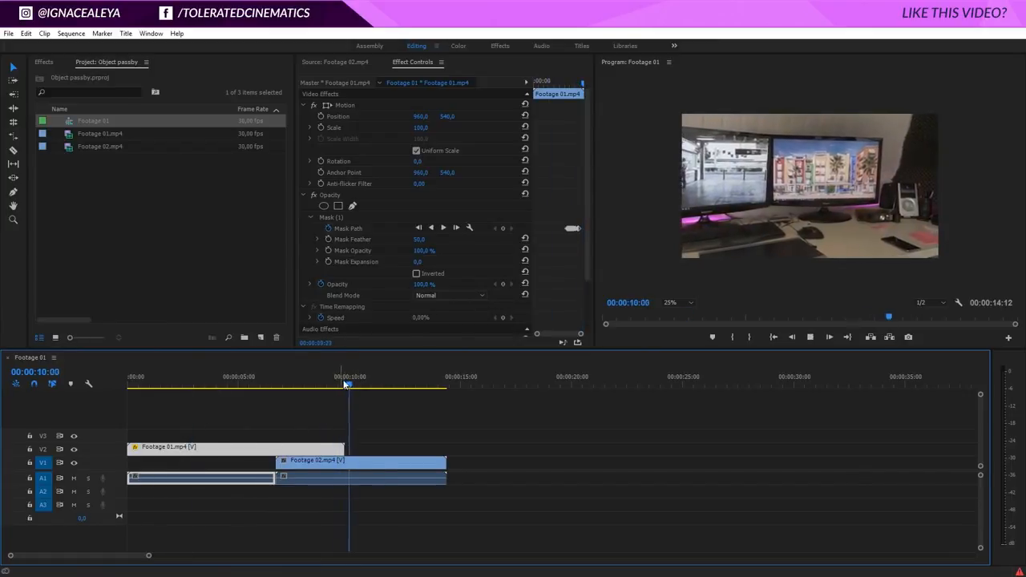
pyautogui.moveTo(347, 384); pyautogui.dragTo(291, 386)
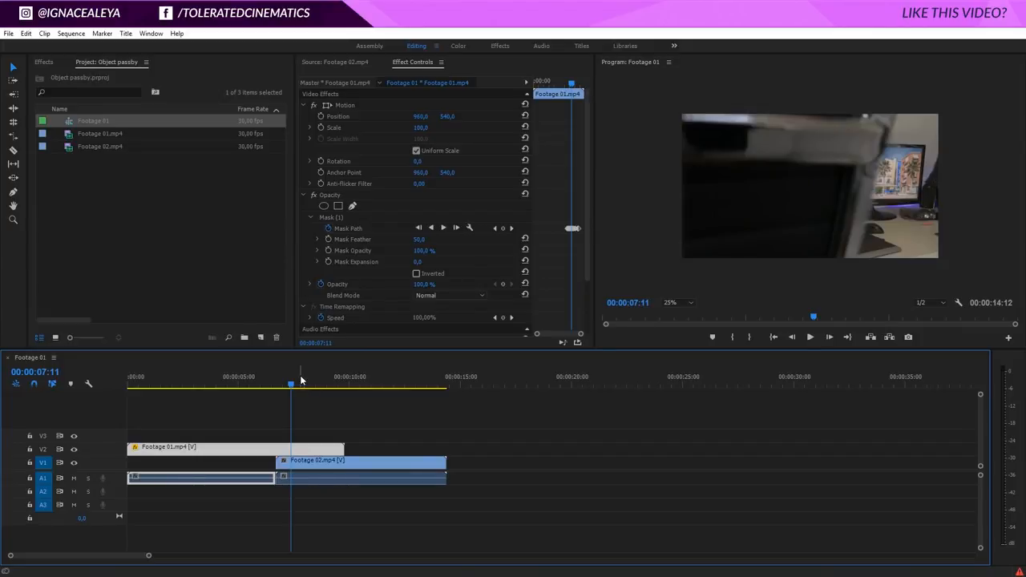
pyautogui.moveTo(268, 391); pyautogui.dragTo(259, 439)
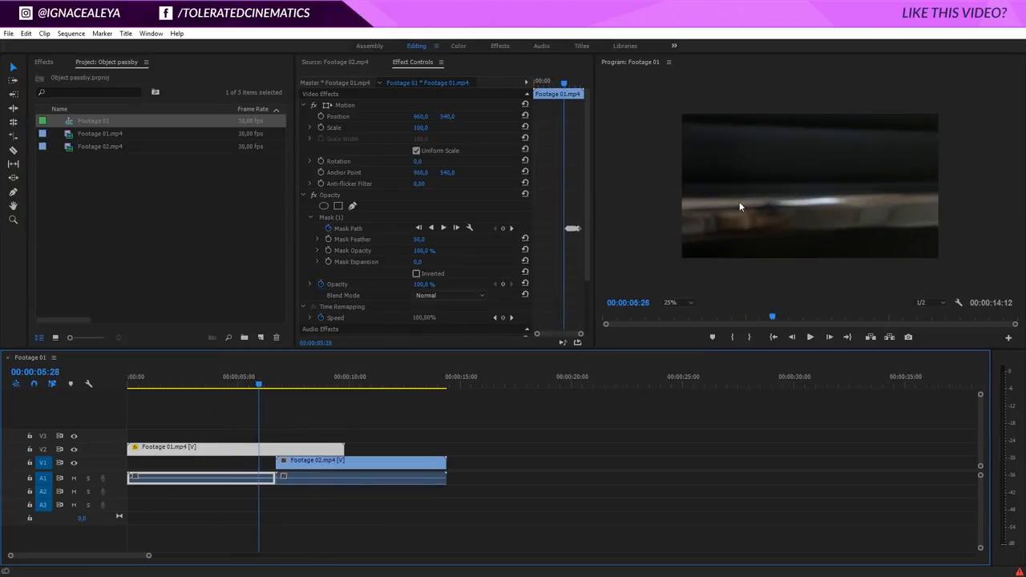
pyautogui.moveTo(267, 386); pyautogui.dragTo(337, 392)
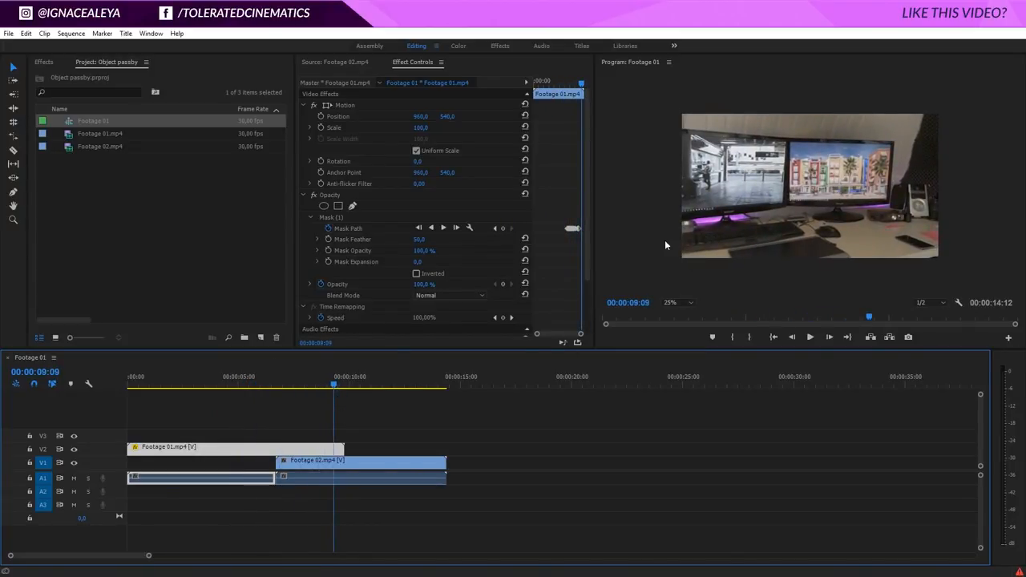